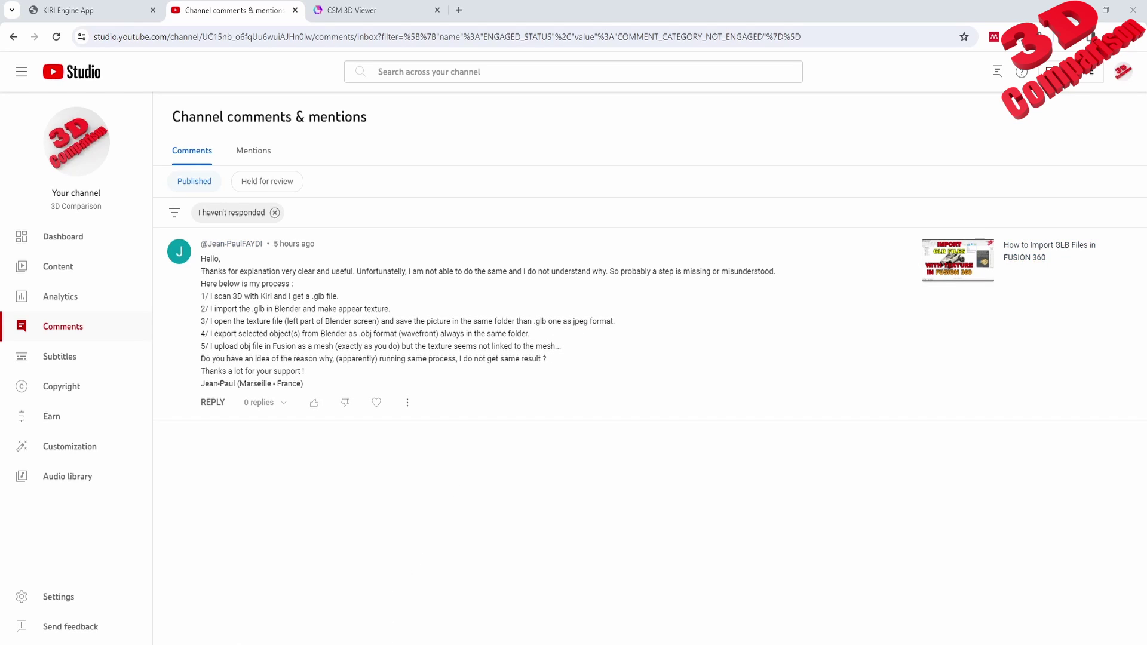
# Switch to Blender and on to Autodesk Fusion to examine the textured knight armor bust in each viewport.
pyautogui.moveTo(363, 644)
pyautogui.click(363, 604)
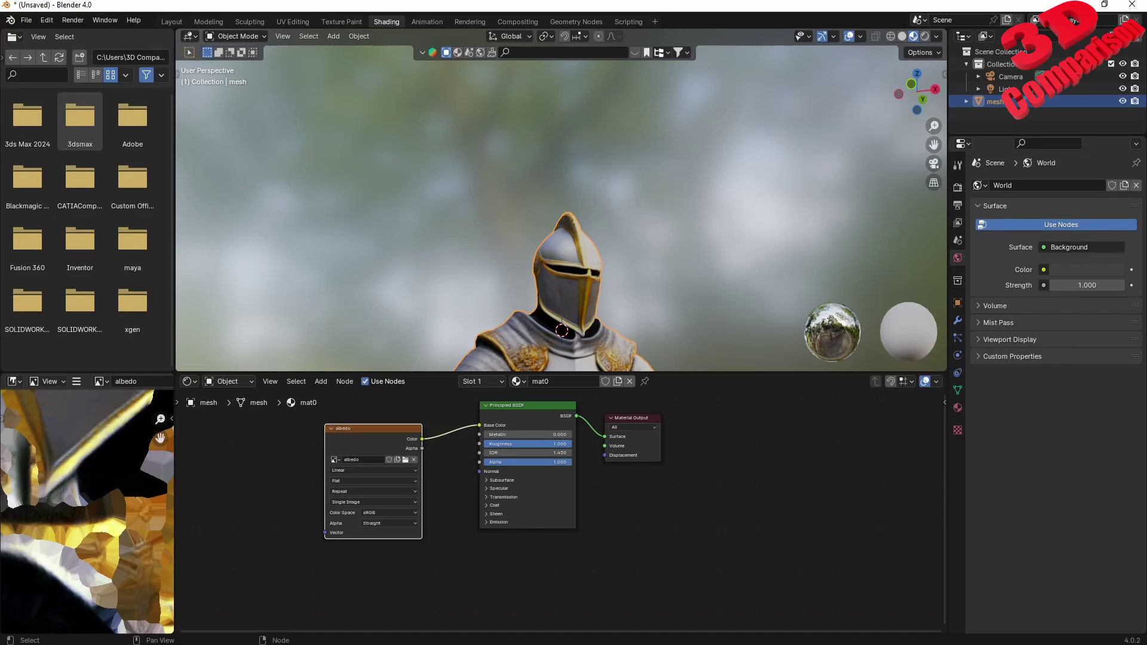
pyautogui.scroll(-5, 575, 306)
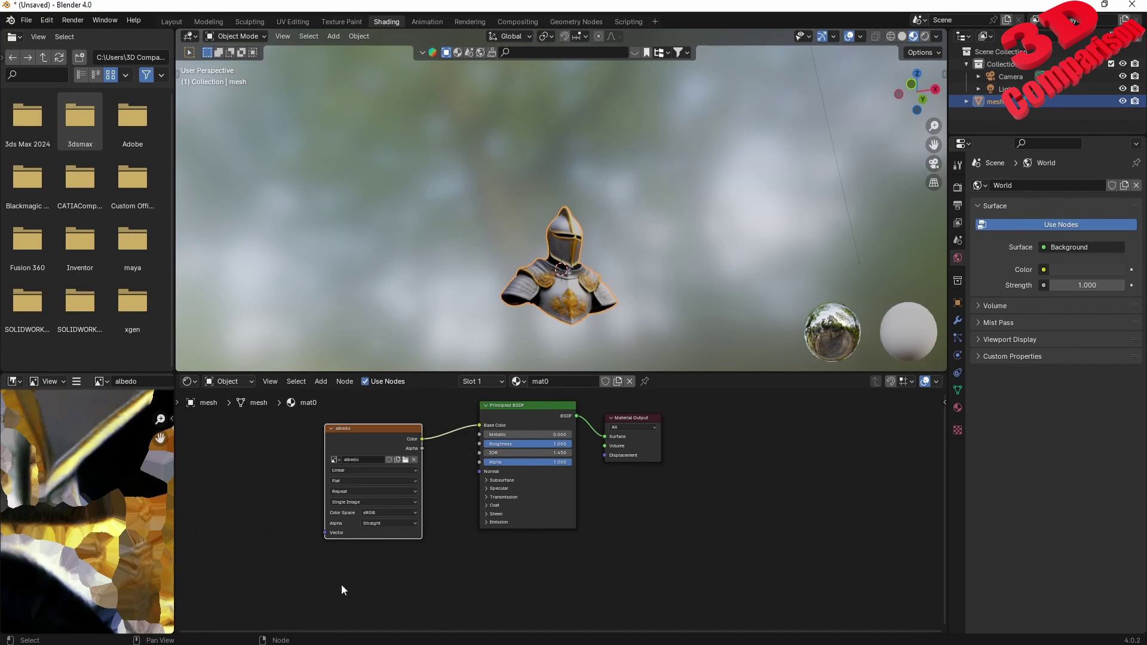
pyautogui.moveTo(333, 644)
pyautogui.click(353, 621)
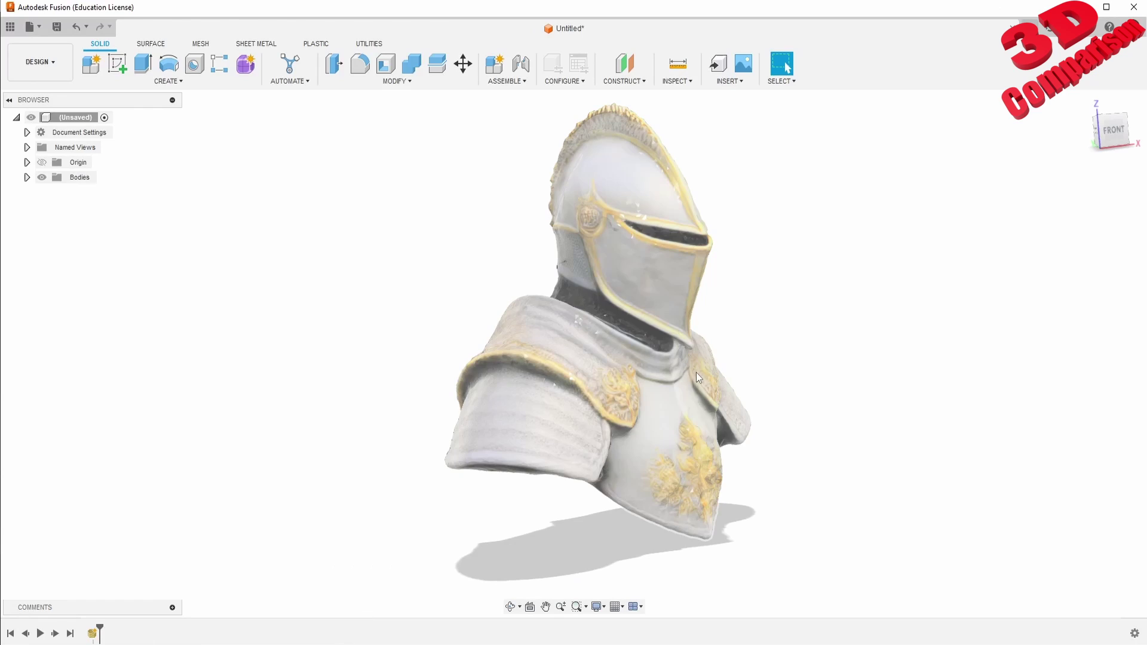
pyautogui.moveTo(698, 377); pyautogui.dragTo(615, 380, button='middle')
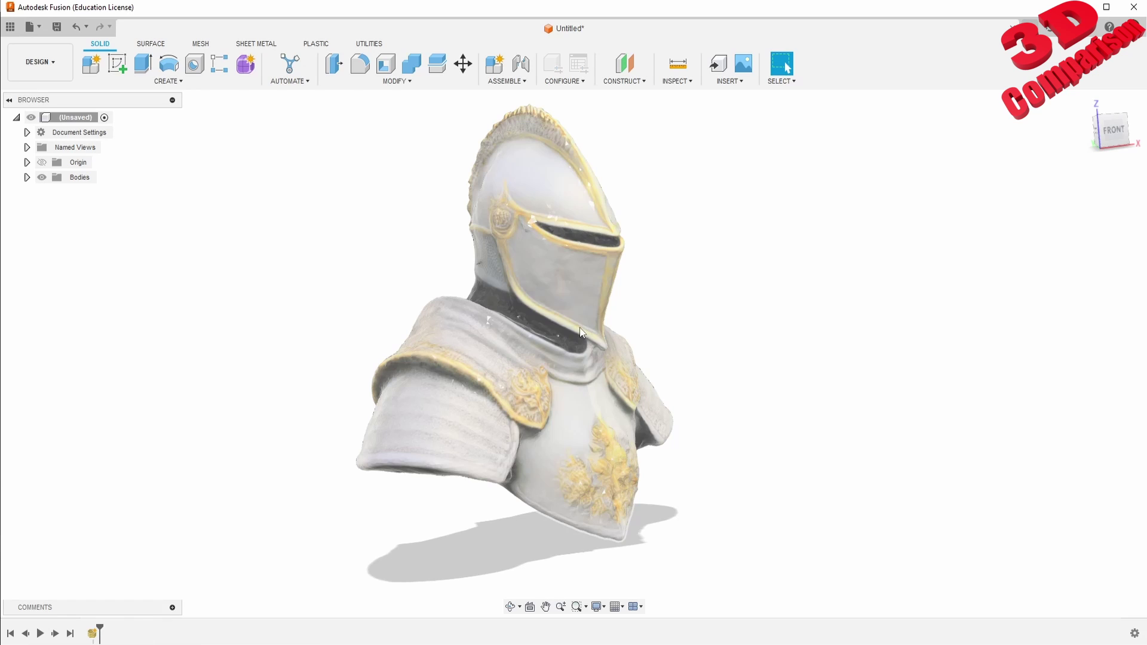
pyautogui.keyDown('shift'); pyautogui.moveTo(580, 333); pyautogui.dragTo(568, 307, button='middle'); pyautogui.keyUp('shift')
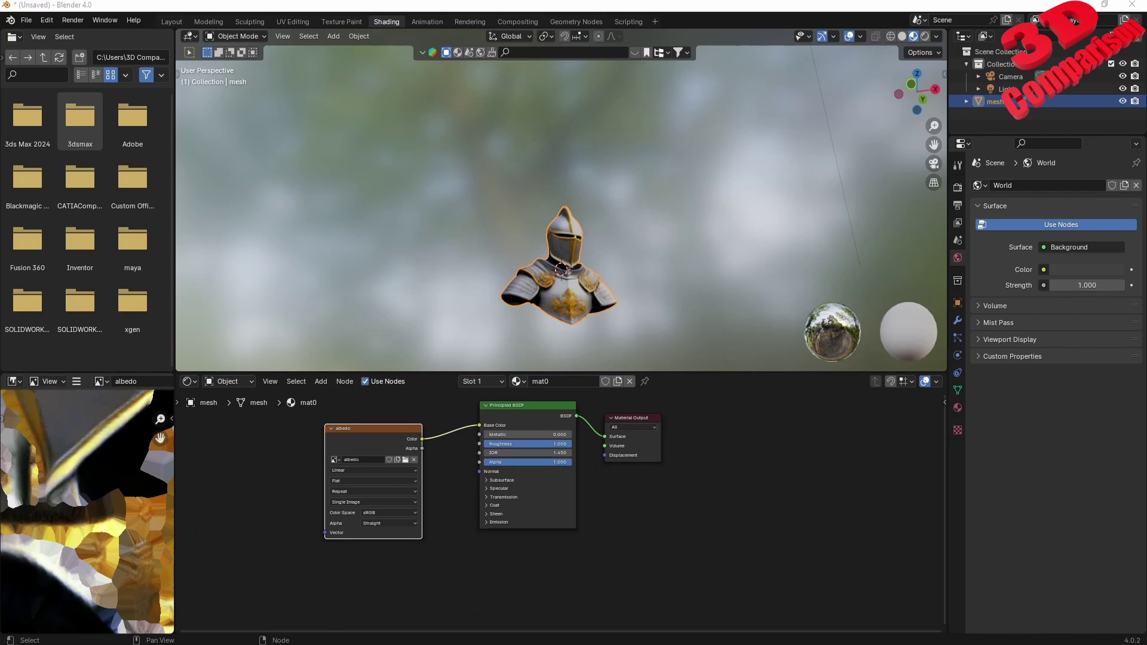
# Switch to Chrome and open the robot bust model from the CSM 3D Viewer showcase.
pyautogui.moveTo(322, 642)
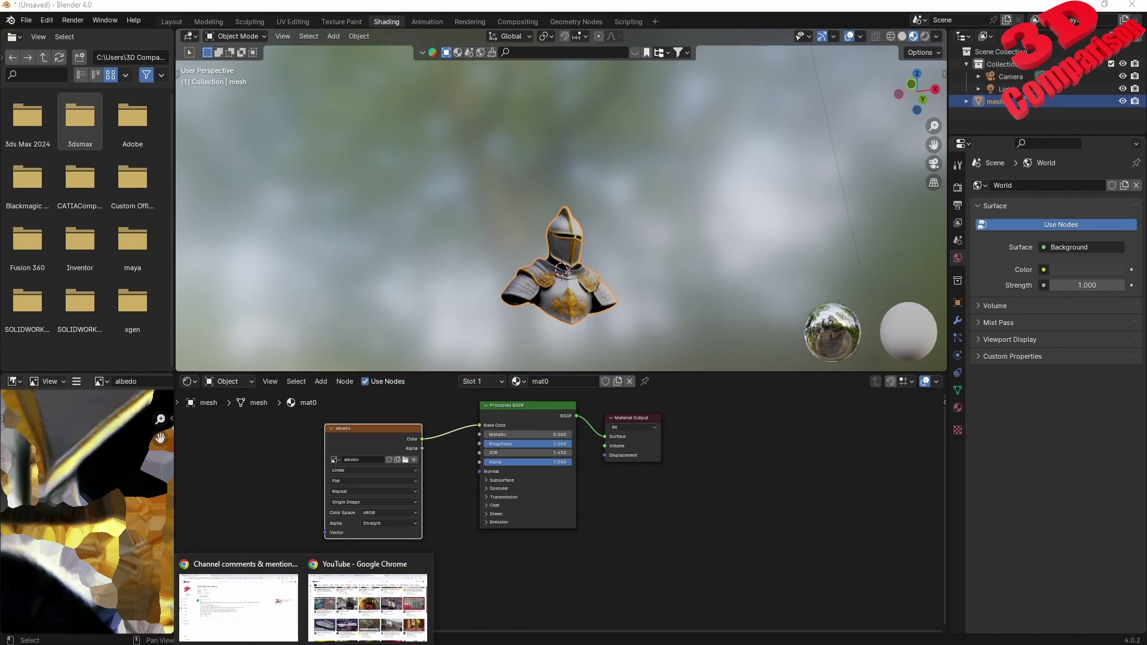
pyautogui.click(239, 603)
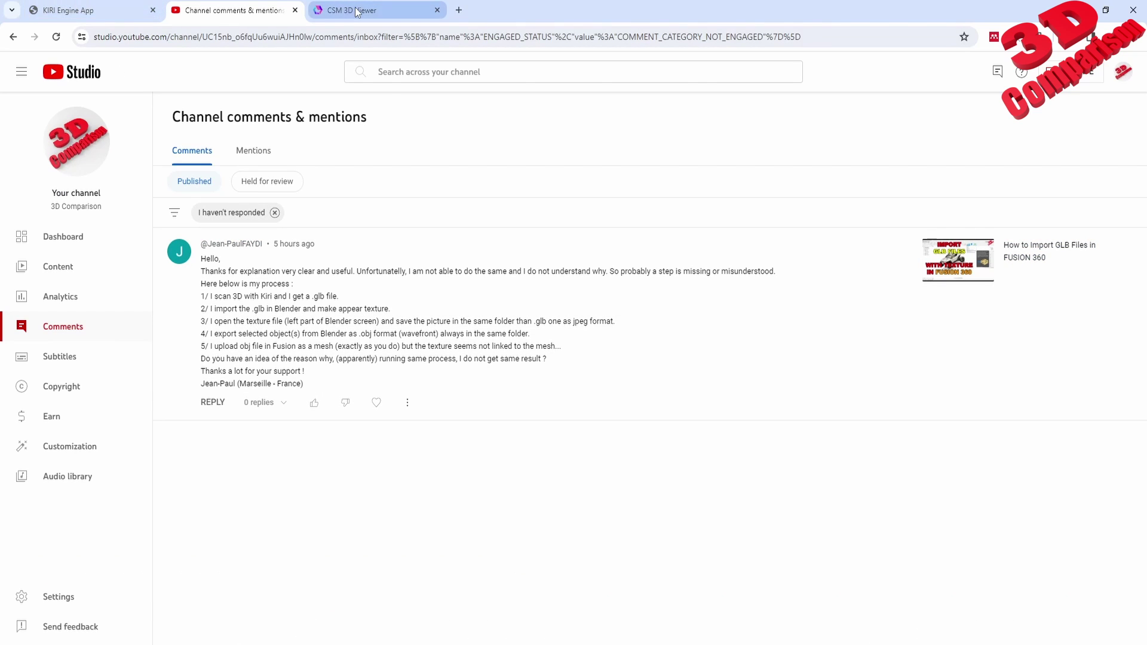
pyautogui.click(360, 18)
pyautogui.click(24, 76)
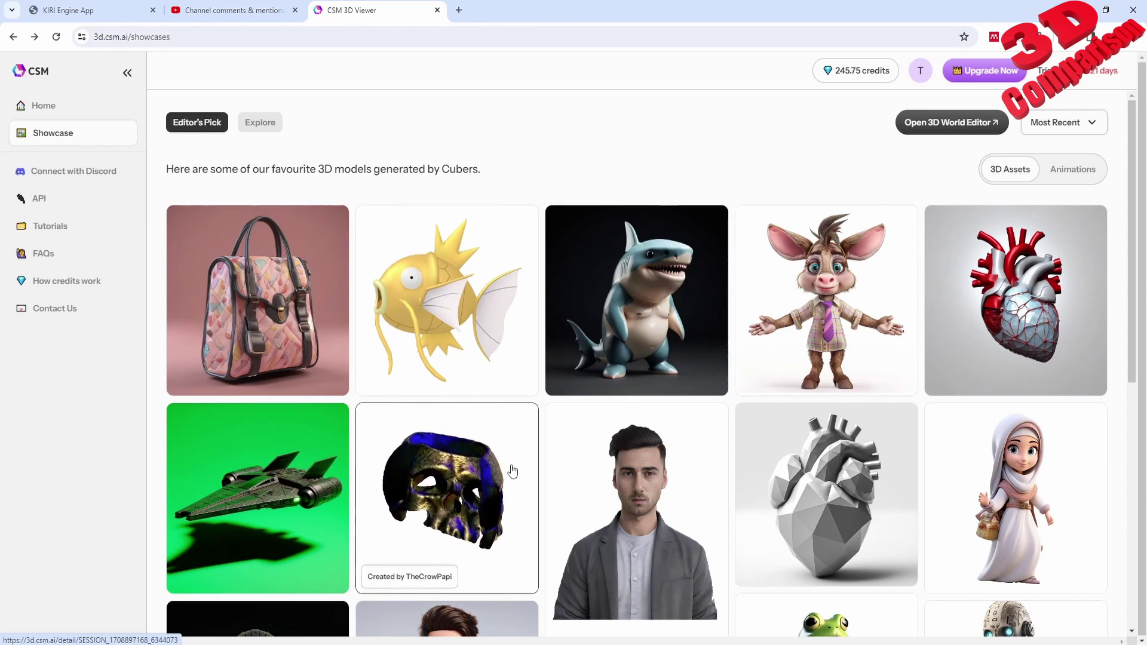
pyautogui.scroll(-8, 512, 489)
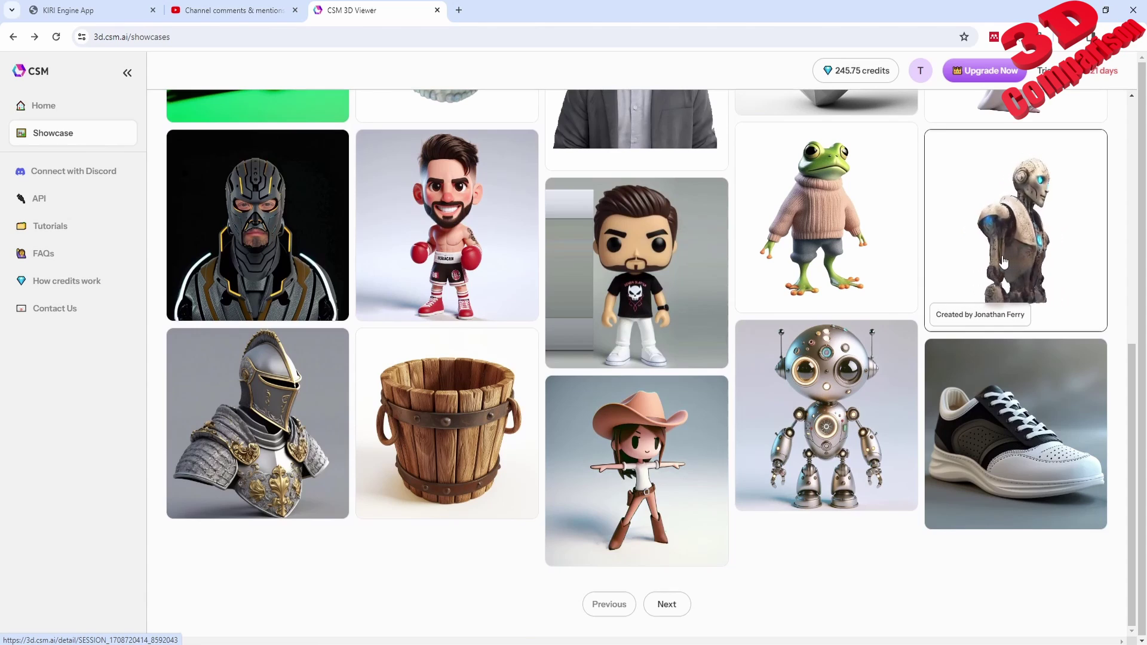
pyautogui.click(1001, 257)
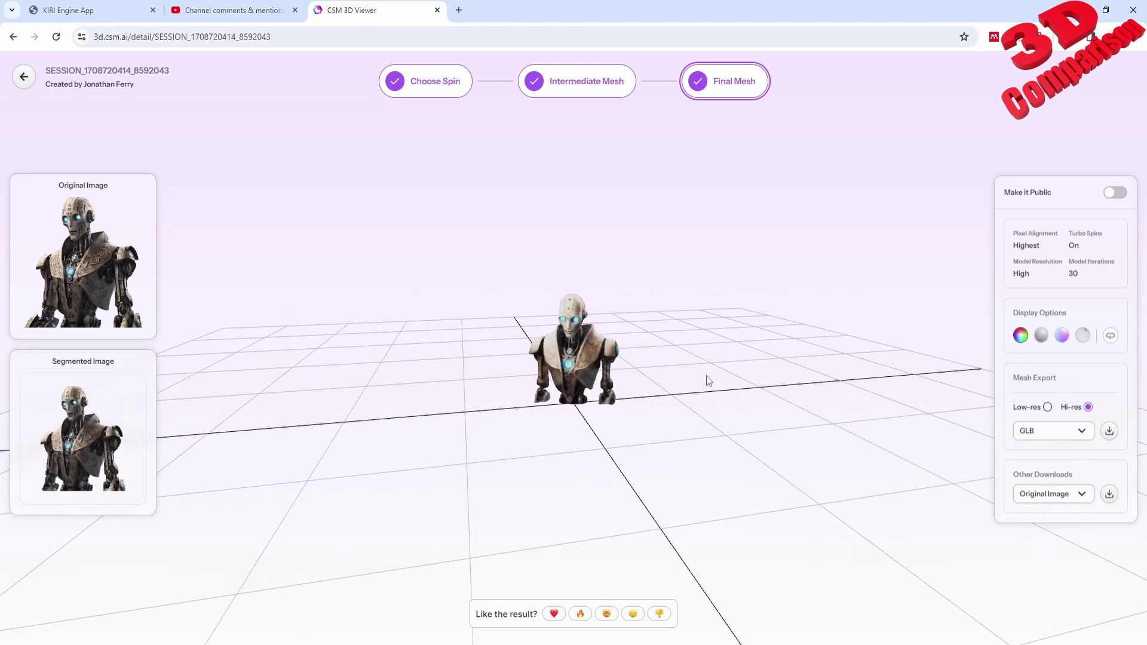
# Download the robot bust's final mesh as a Hi-res GLB and dismiss the antivirus pop-up.
pyautogui.moveTo(670, 373); pyautogui.dragTo(601, 382)
pyautogui.click(1111, 431)
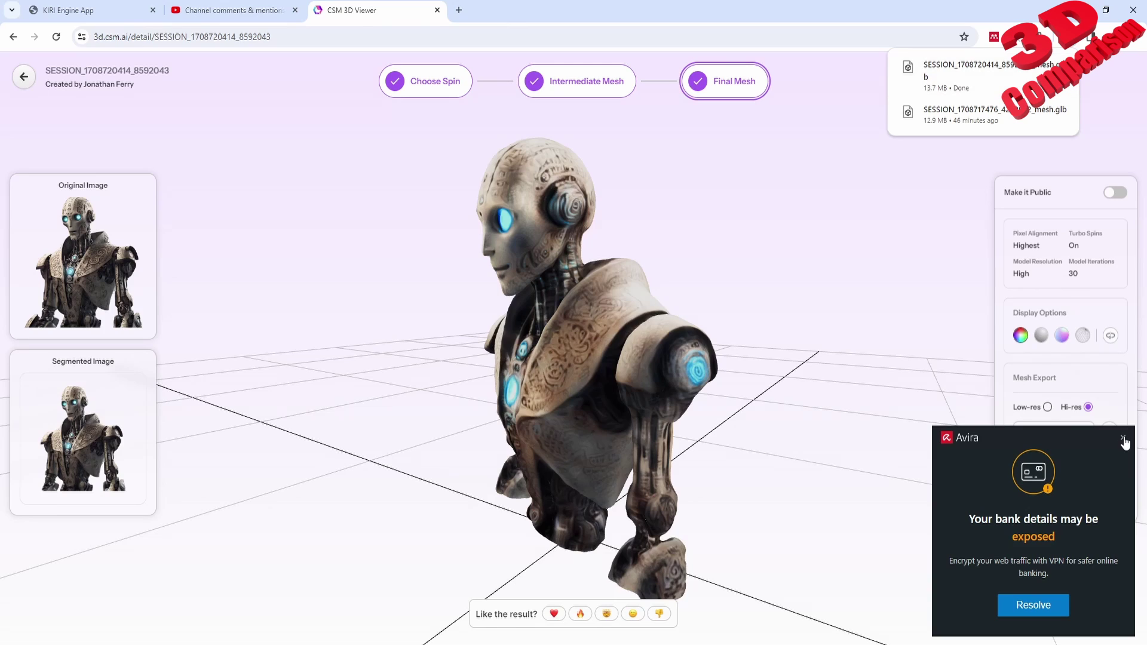
pyautogui.click(1123, 439)
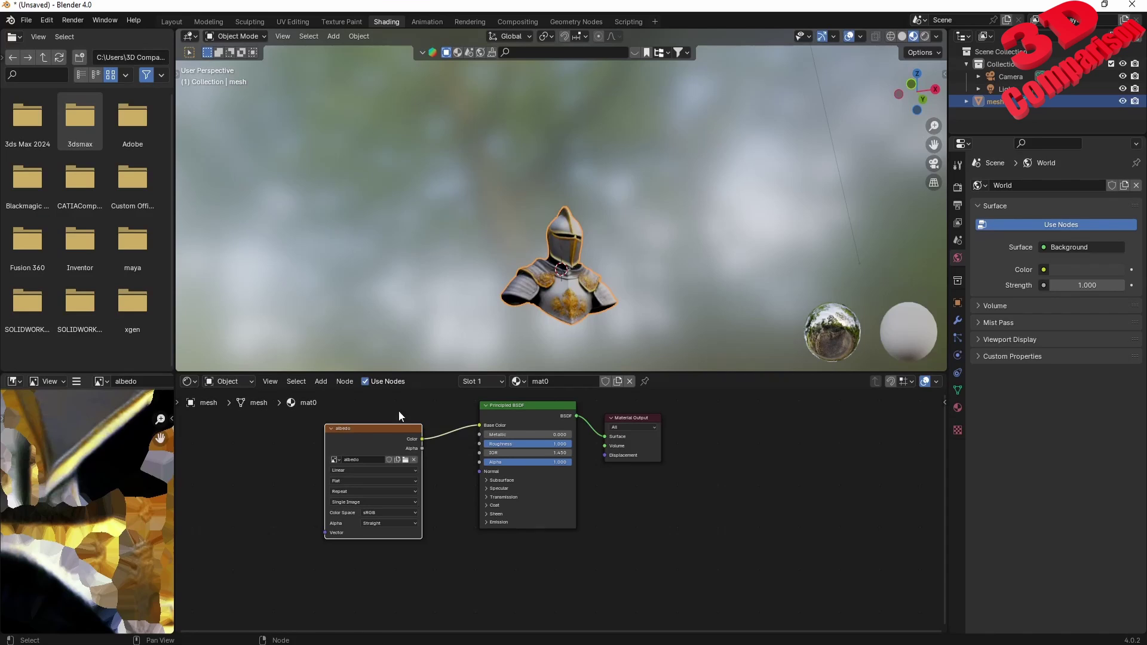
# In Blender, start a new General file without saving the armor scene and delete the default cube.
pyautogui.click(26, 20)
pyautogui.moveTo(72, 34)
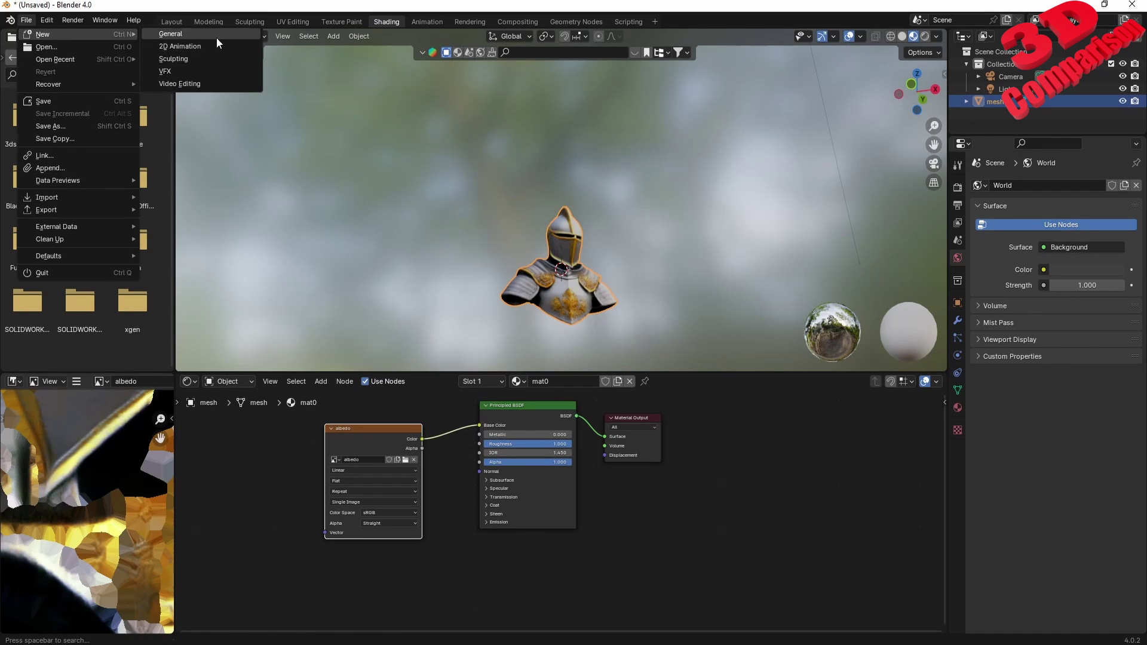
pyautogui.click(216, 36)
pyautogui.click(594, 346)
pyautogui.click(517, 310)
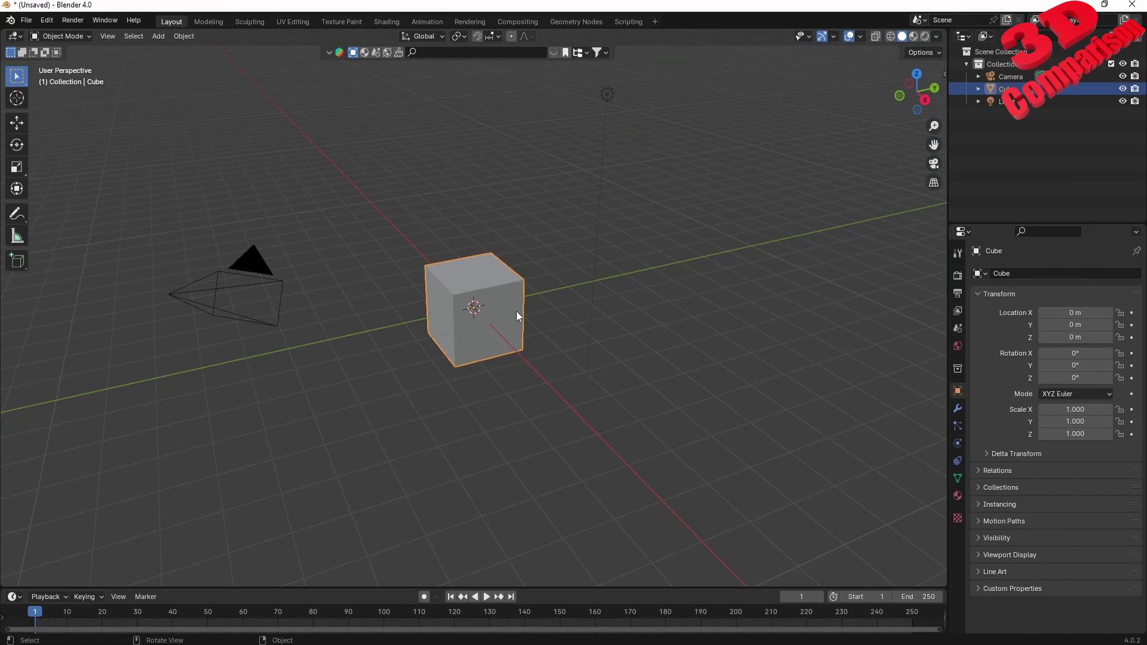
pyautogui.press('Delete')
pyautogui.click(26, 20)
pyautogui.moveTo(91, 202)
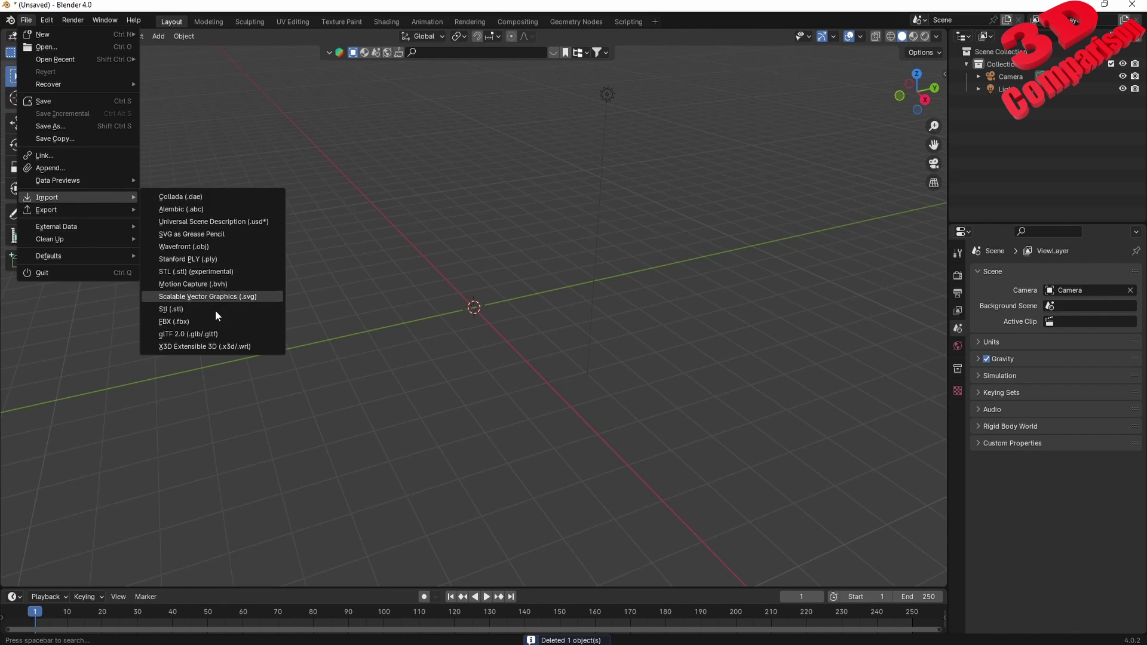
pyautogui.click(212, 334)
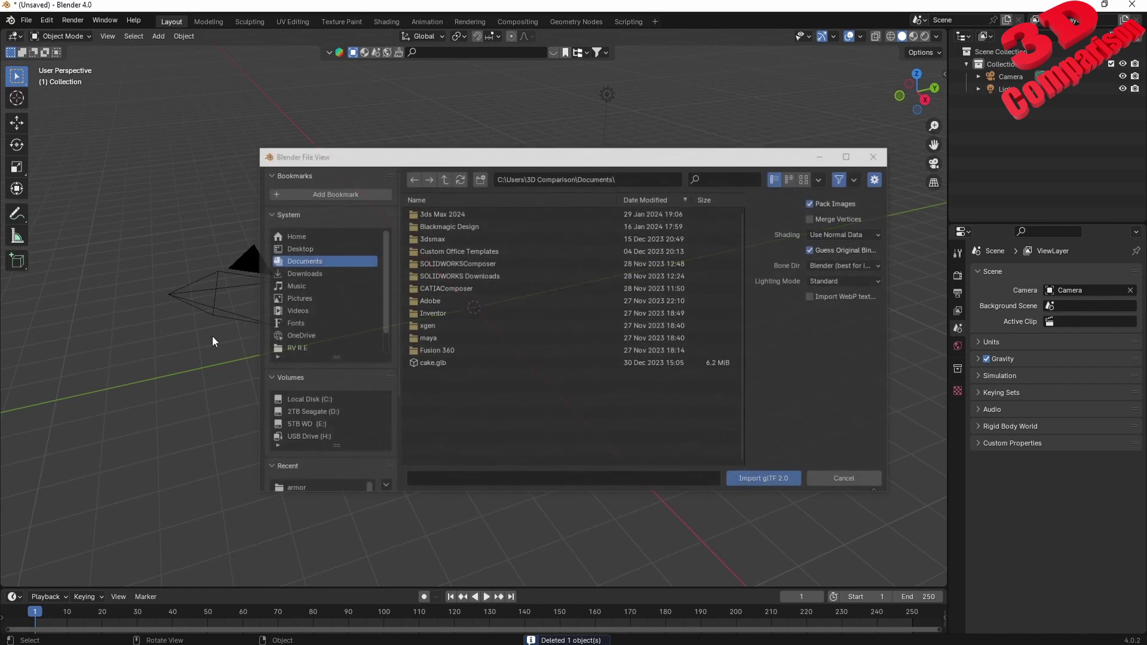
pyautogui.click(305, 273)
pyautogui.moveTo(741, 229); pyautogui.dragTo(760, 429)
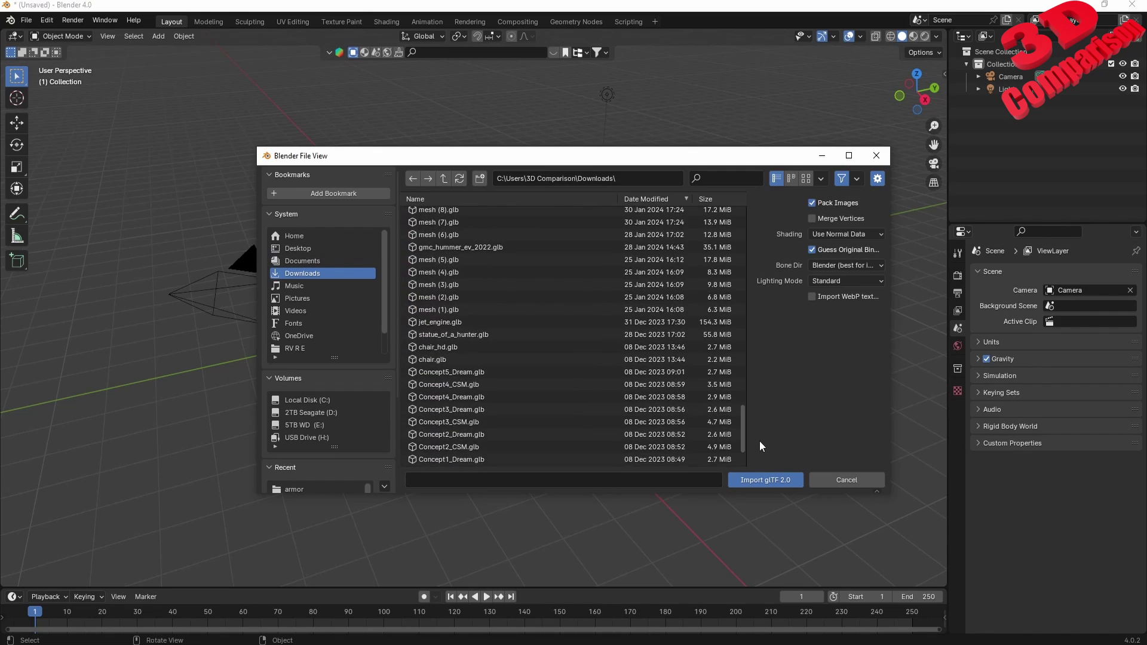
pyautogui.scroll(2, 561, 360)
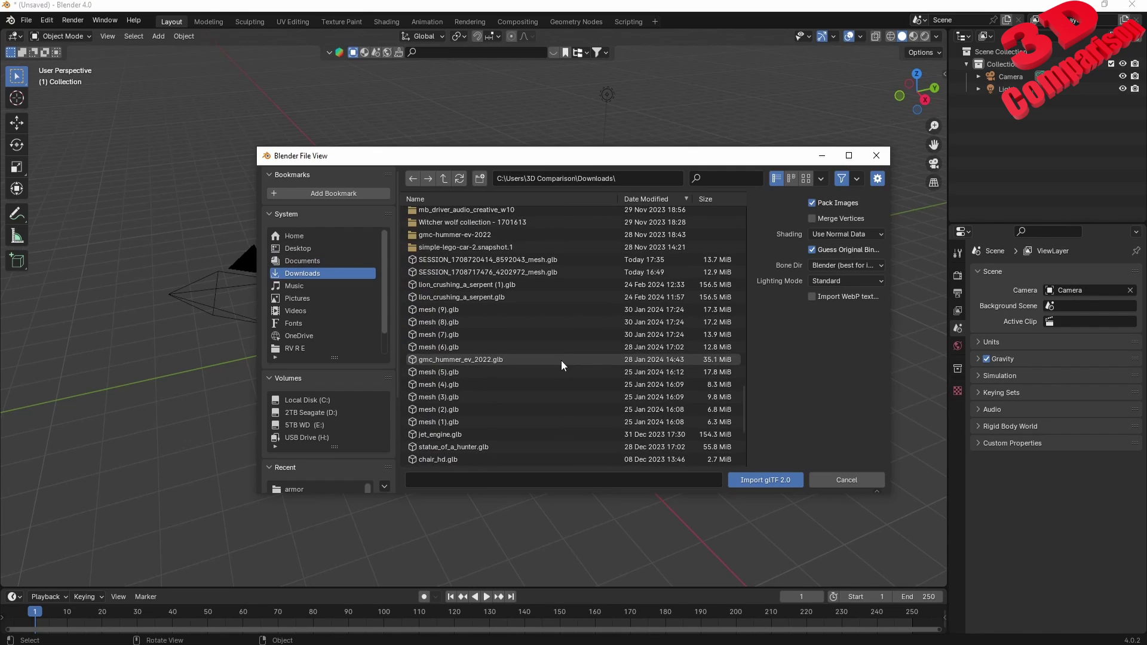
pyautogui.click(534, 259)
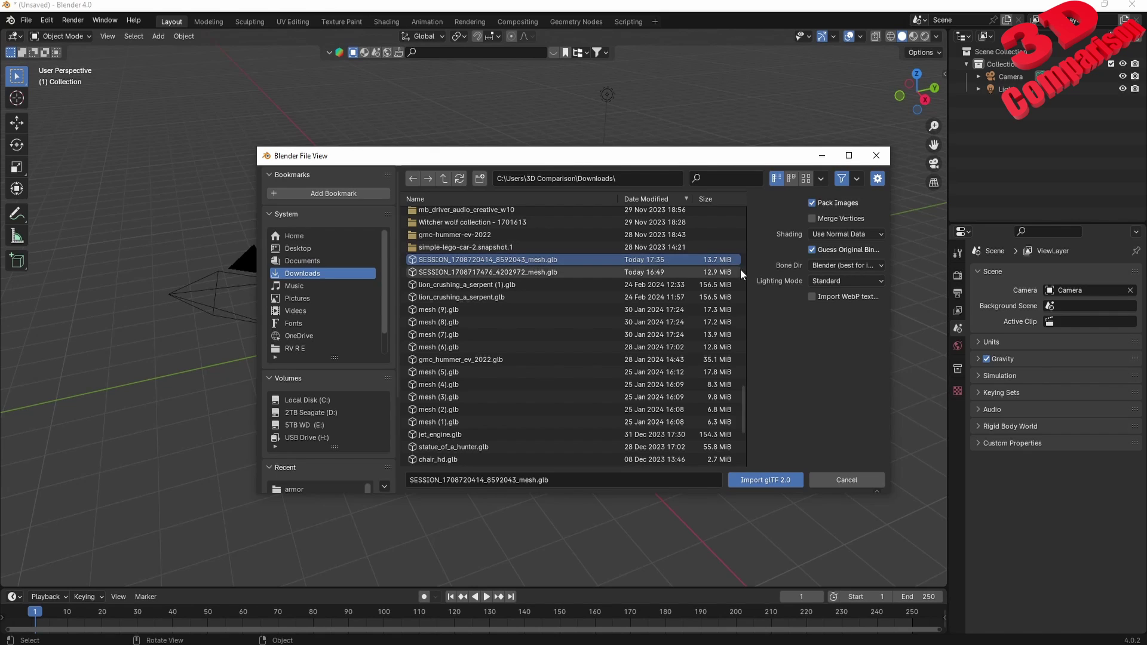
pyautogui.click(758, 480)
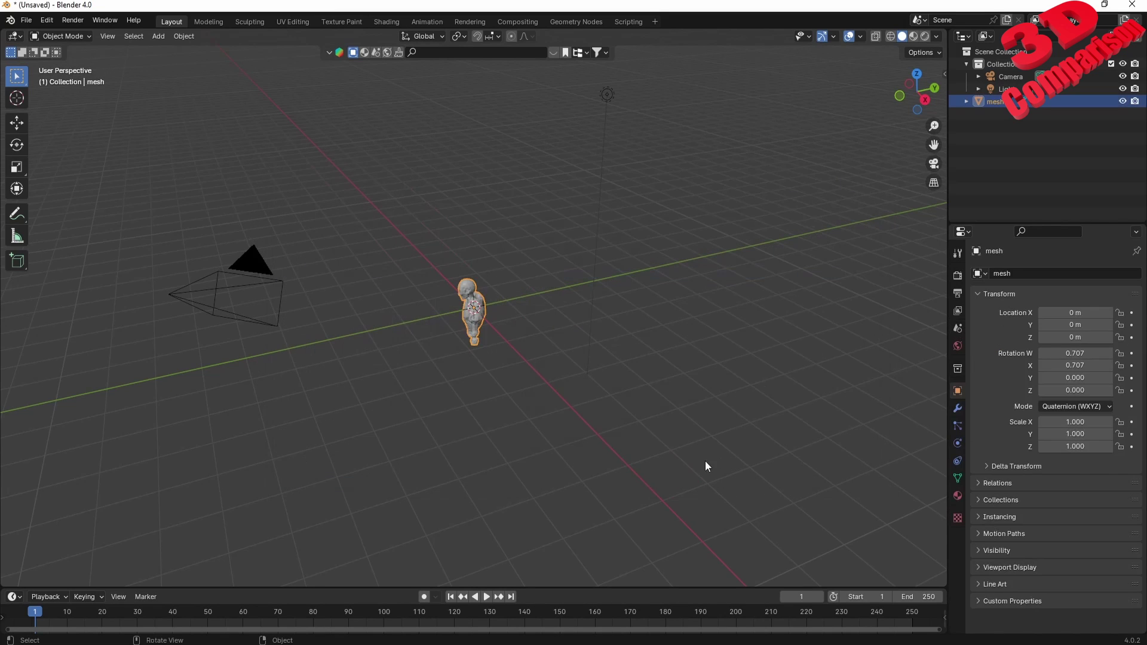
# Frame the imported robot bust from the front and show its texture with Material Preview shading.
pyautogui.press('KP_Decimal')
pyautogui.moveTo(478, 297); pyautogui.dragTo(860, 183, button='middle')
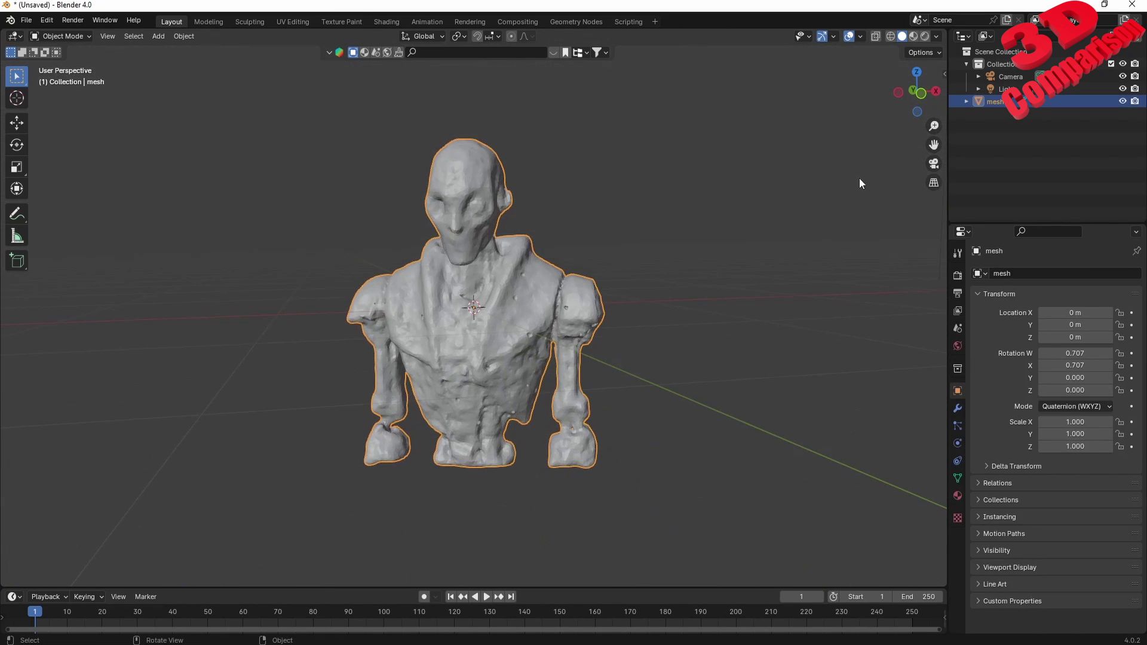
pyautogui.click(913, 37)
pyautogui.scroll(2, 545, 262)
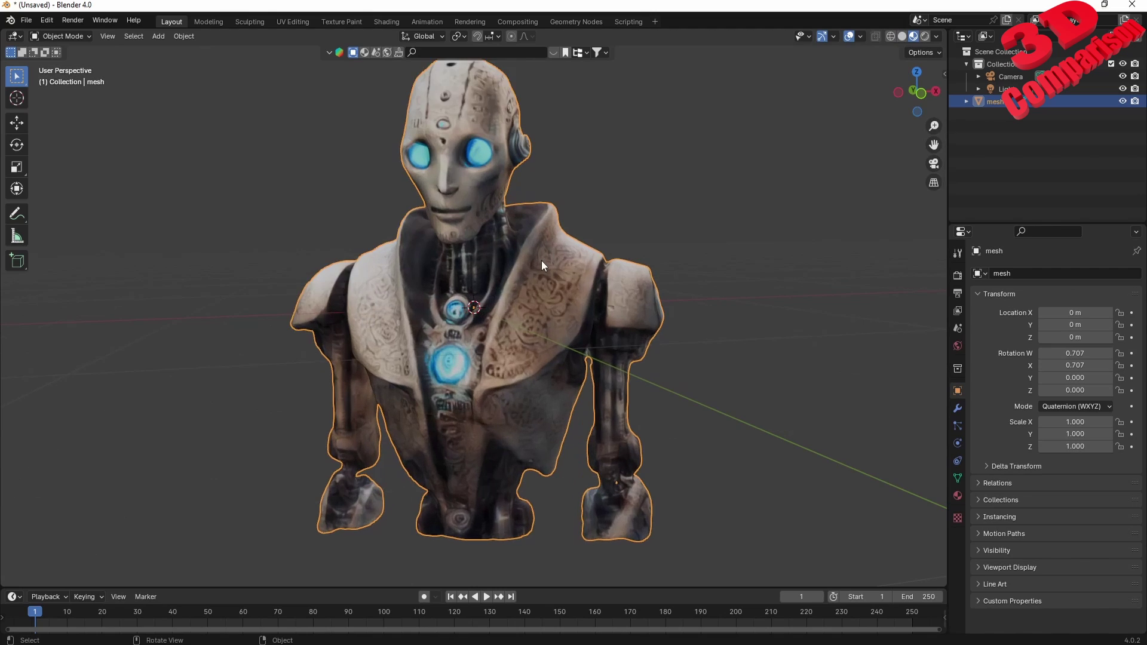
pyautogui.scroll(-1, 508, 306)
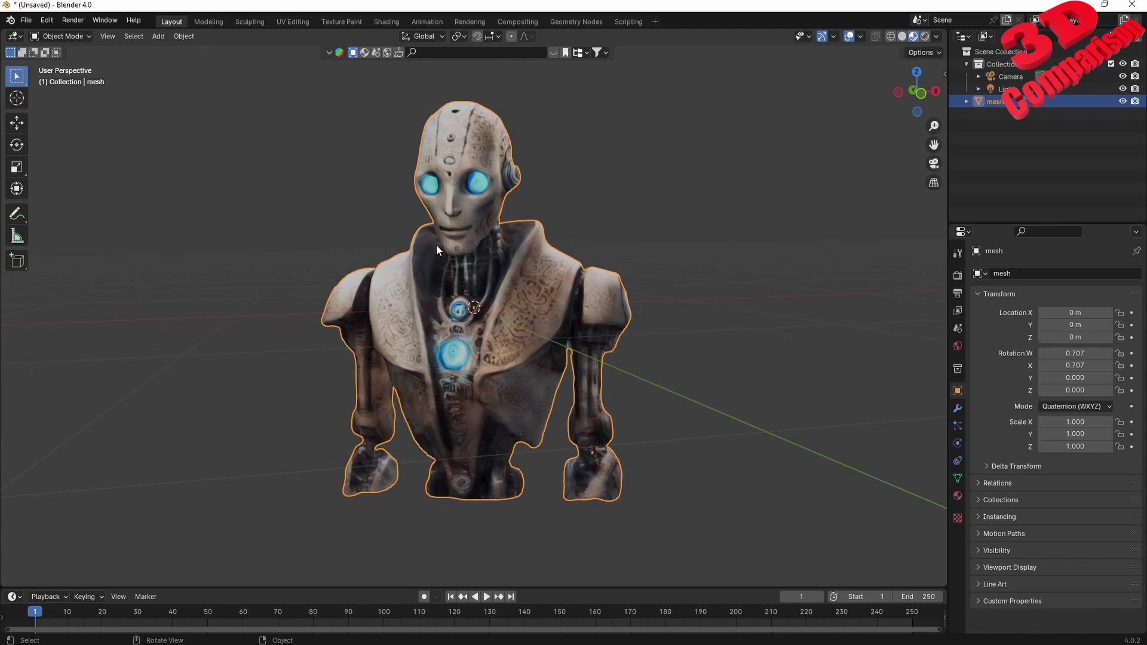
# Switch to the UV Editing workspace, deselect the mesh vertices to reveal the albedo texture, and return to Object Mode.
pyautogui.click(293, 22)
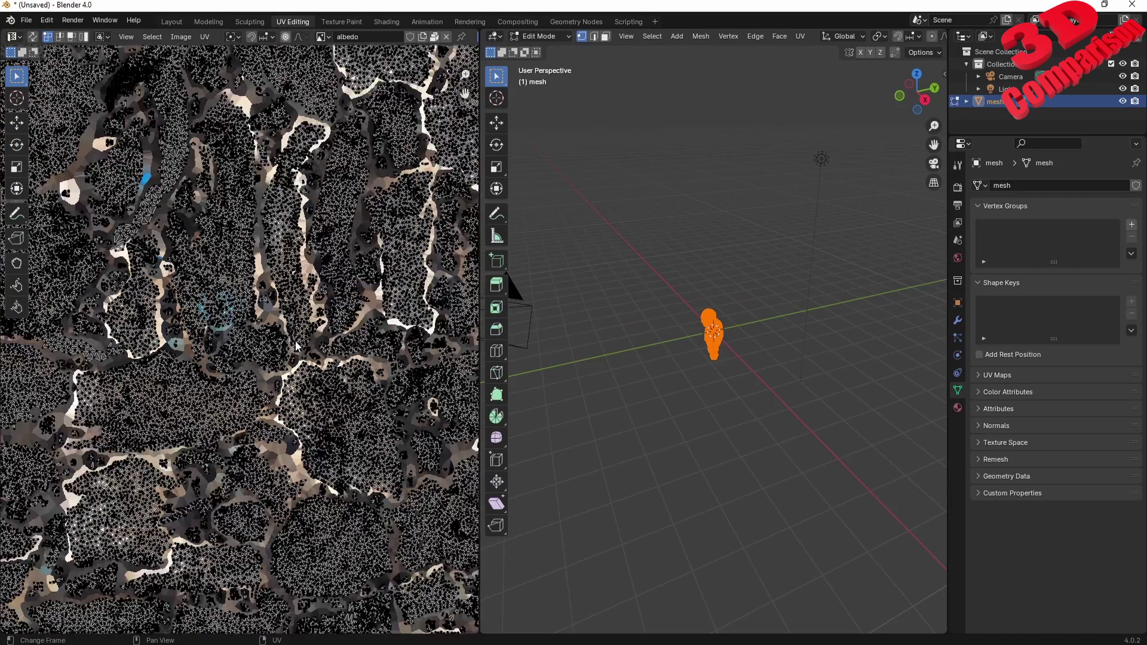
pyautogui.moveTo(717, 365); pyautogui.dragTo(686, 344, button='middle')
pyautogui.scroll(5, 752, 325)
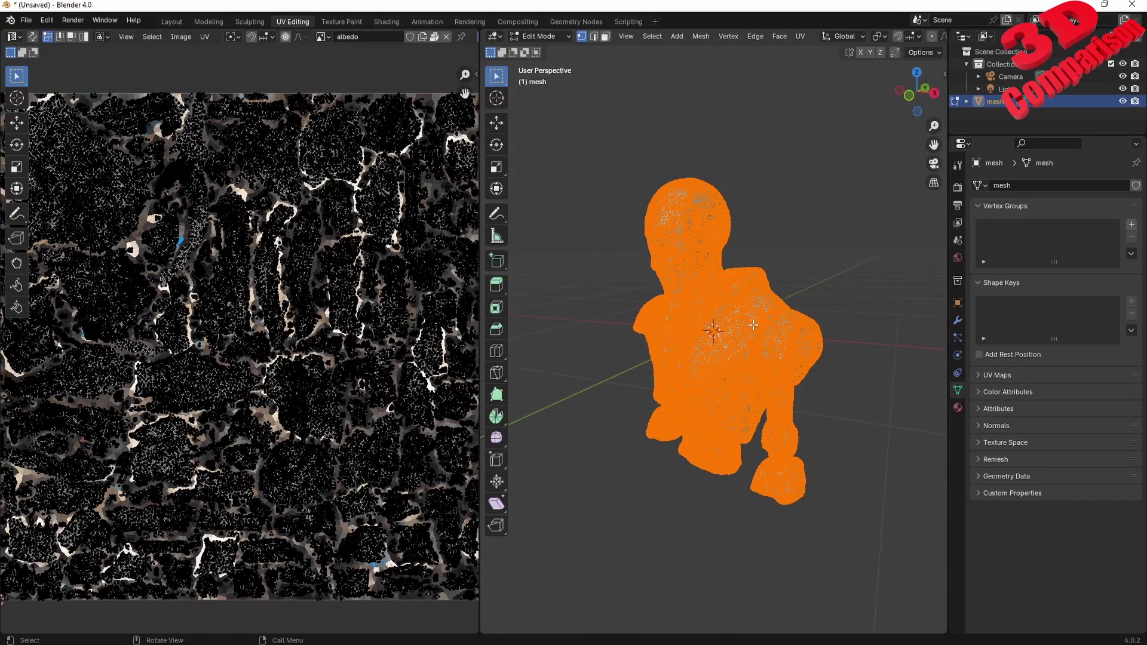
pyautogui.click(816, 230)
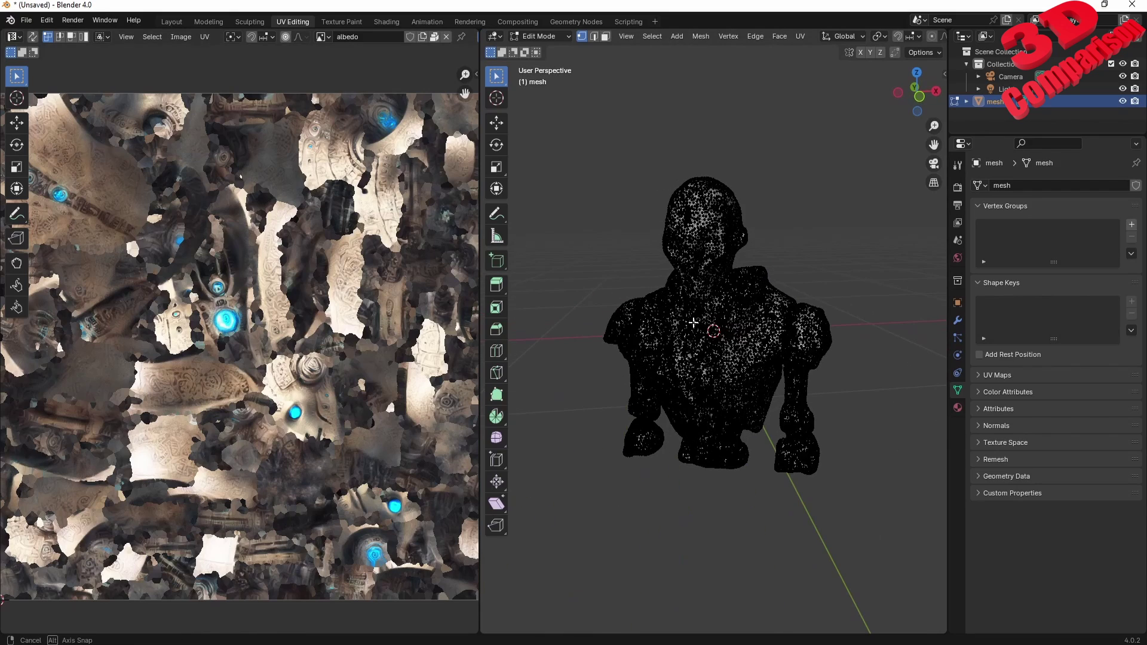
pyautogui.press('Tab')
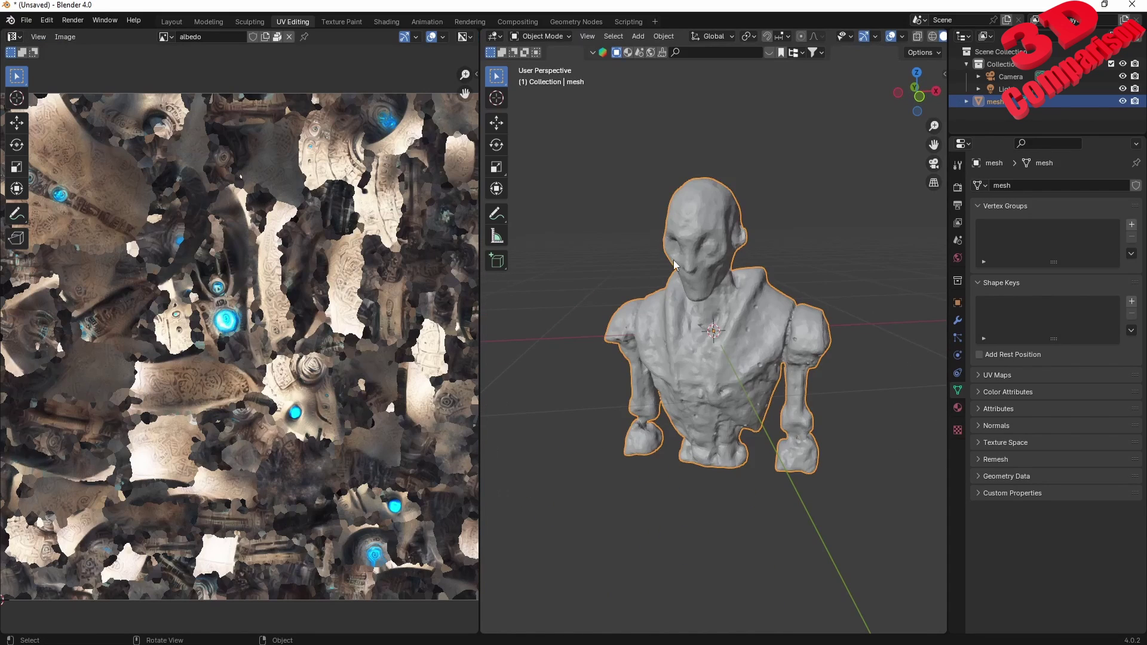
# Set the UV Editing workspace's 3D viewport to Material Preview shading to show the textured robot.
pyautogui.scroll(1, 715, 230)
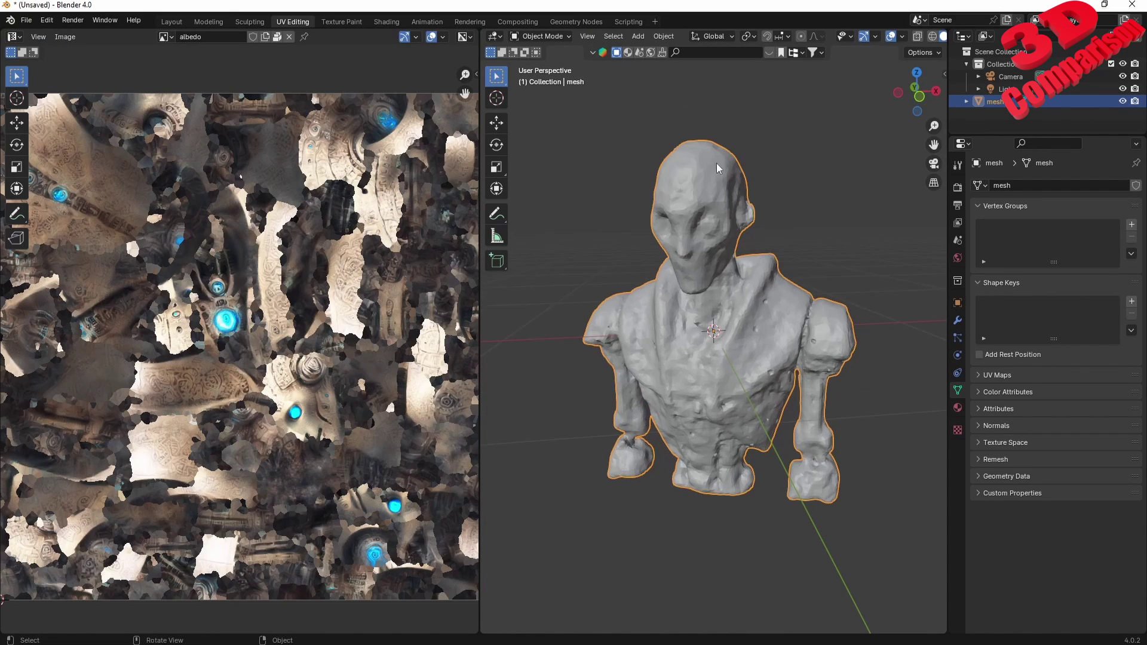
pyautogui.scroll(-2, 932, 35)
pyautogui.click(931, 36)
pyautogui.moveTo(775, 257); pyautogui.dragTo(787, 247, button='middle')
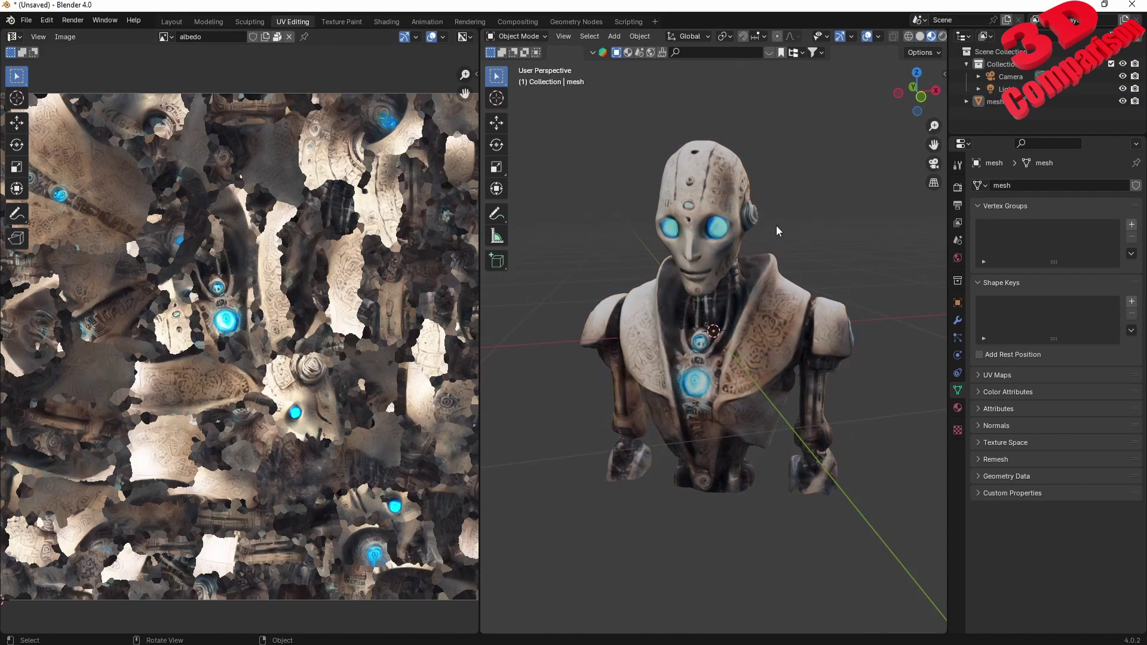
# Start a Wavefront OBJ export of the robot and create a destination folder named robot on the Desktop.
pyautogui.click(26, 22)
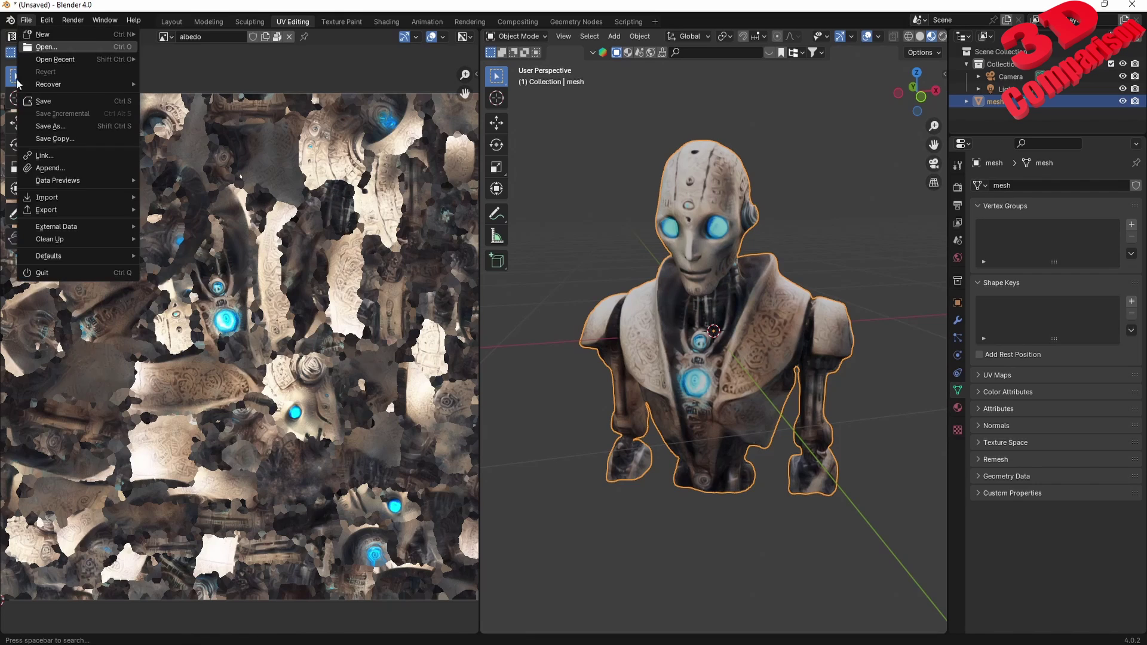
pyautogui.moveTo(49, 209)
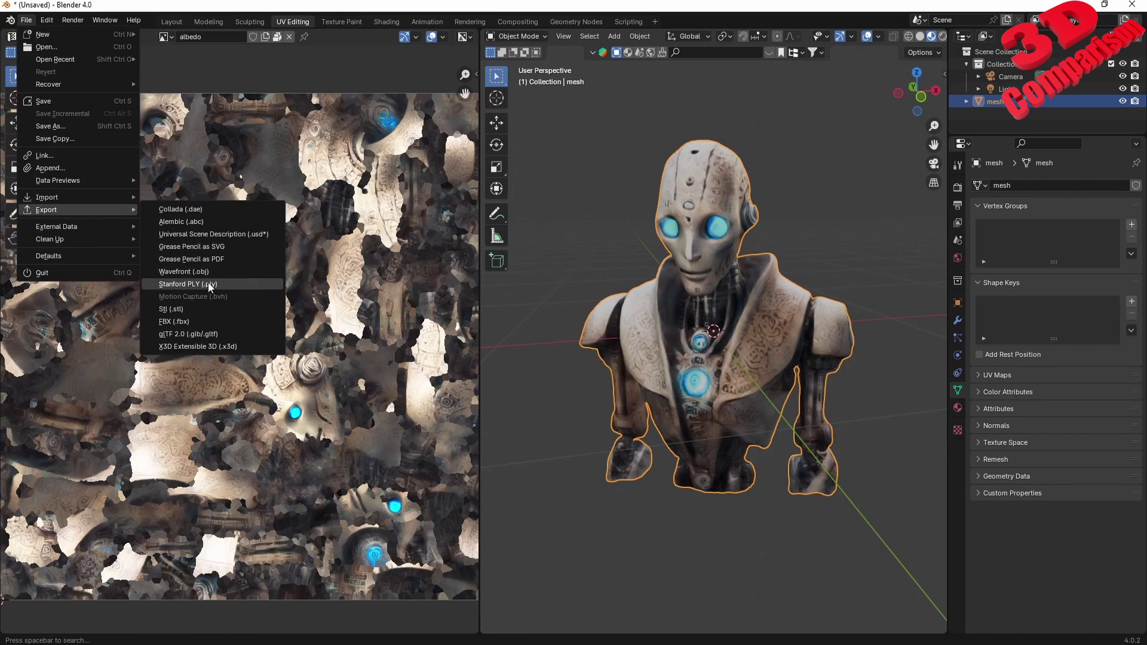
pyautogui.click(220, 271)
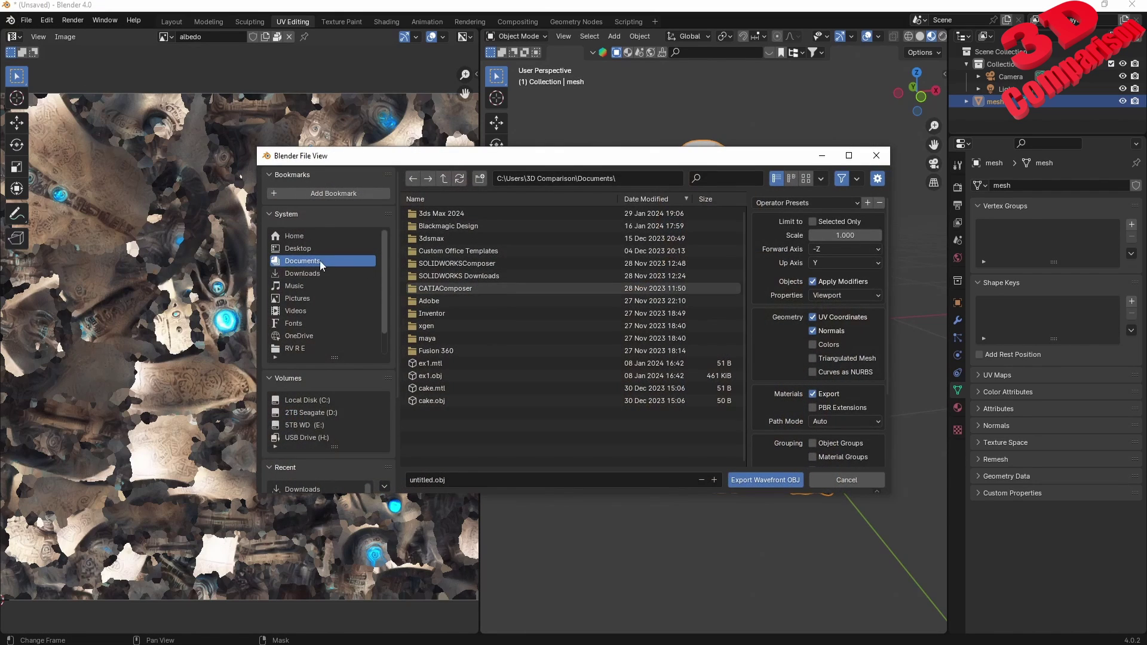
pyautogui.click(310, 248)
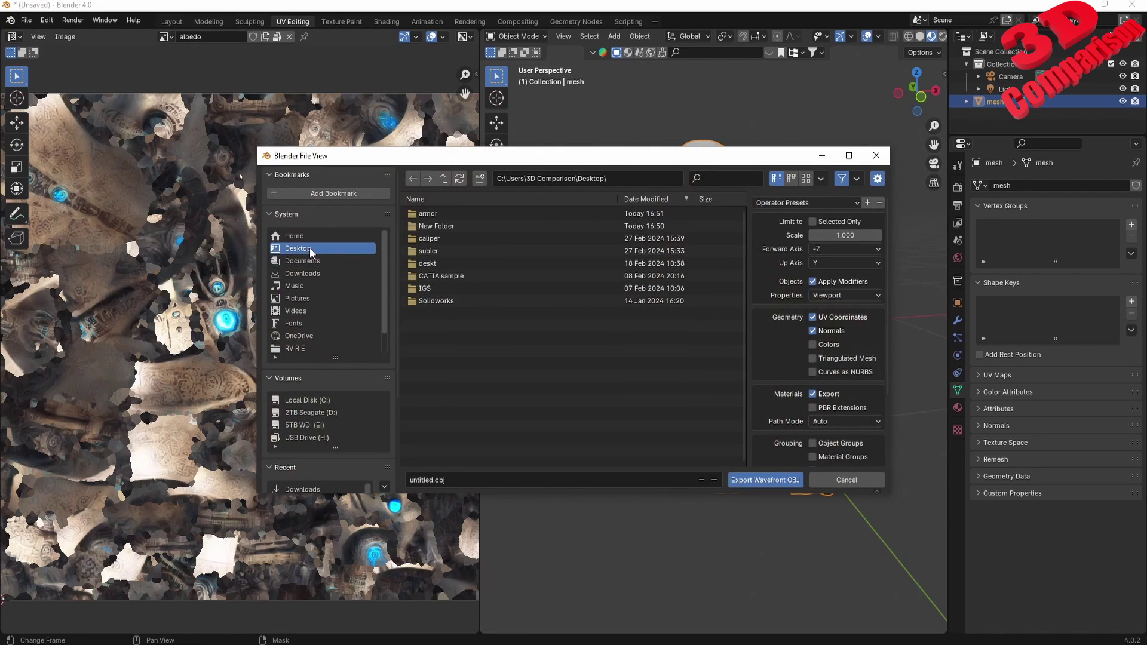
pyautogui.click(478, 181)
pyautogui.write('robot')
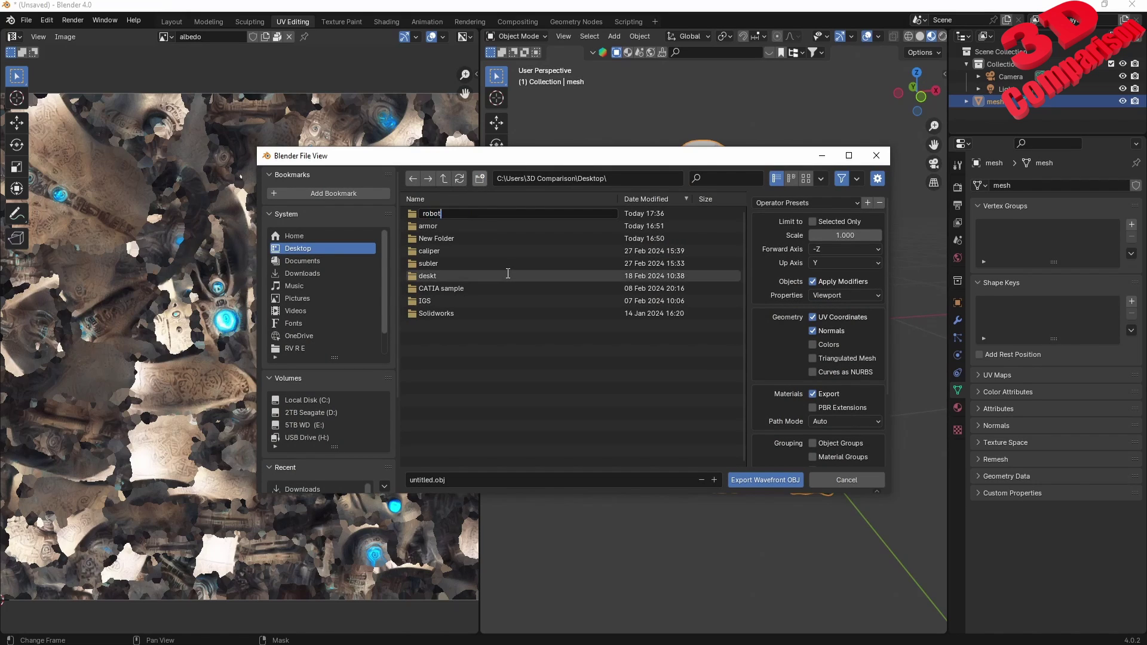
pyautogui.press('Return')
pyautogui.press('Return')
# Name the Wavefront export robot and export it into the Desktop's robot folder.
pyautogui.click(433, 480)
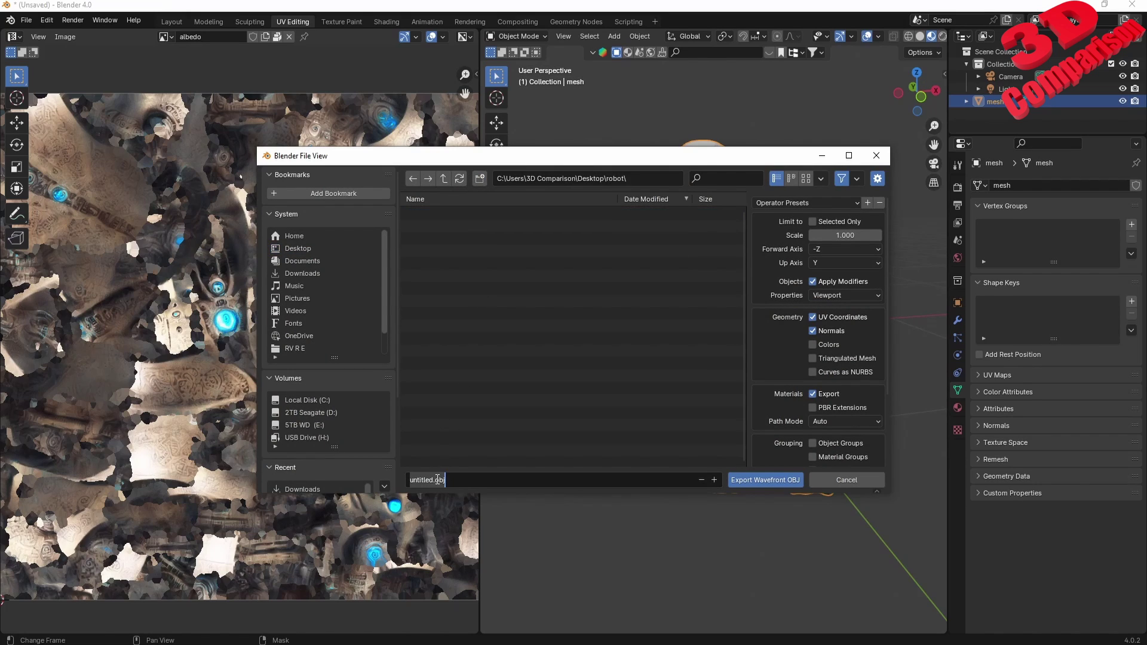
pyautogui.write('robot')
pyautogui.click(755, 477)
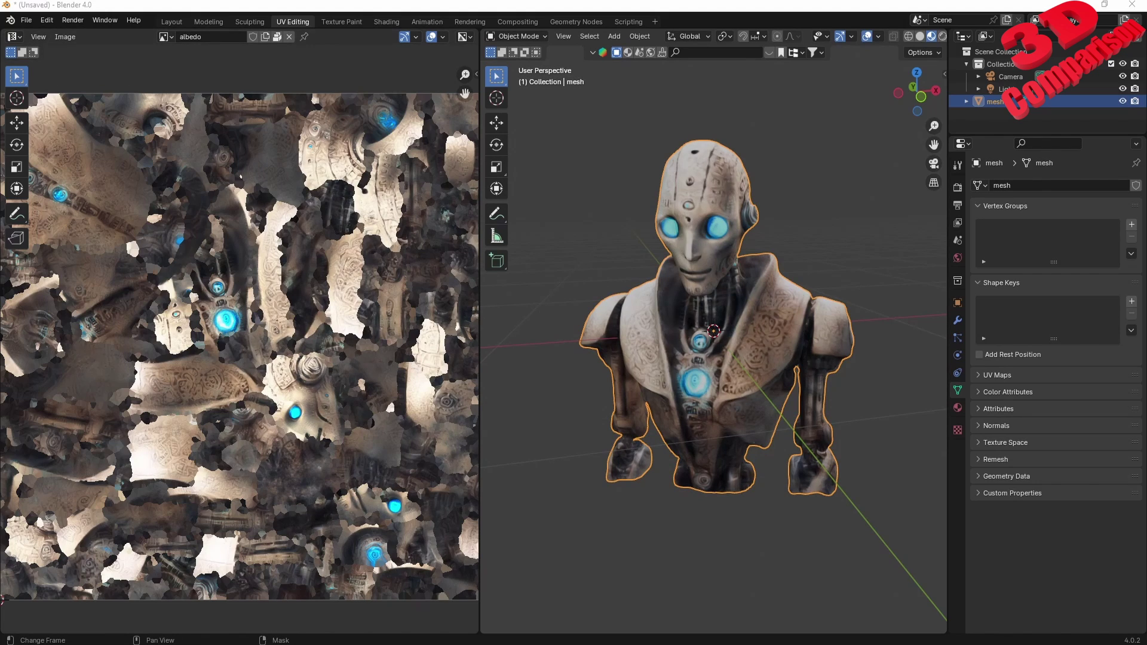
# Switch to File Explorer and open the Desktop's robot folder to check the exported files.
pyautogui.hotkey('alt', 'Tab')
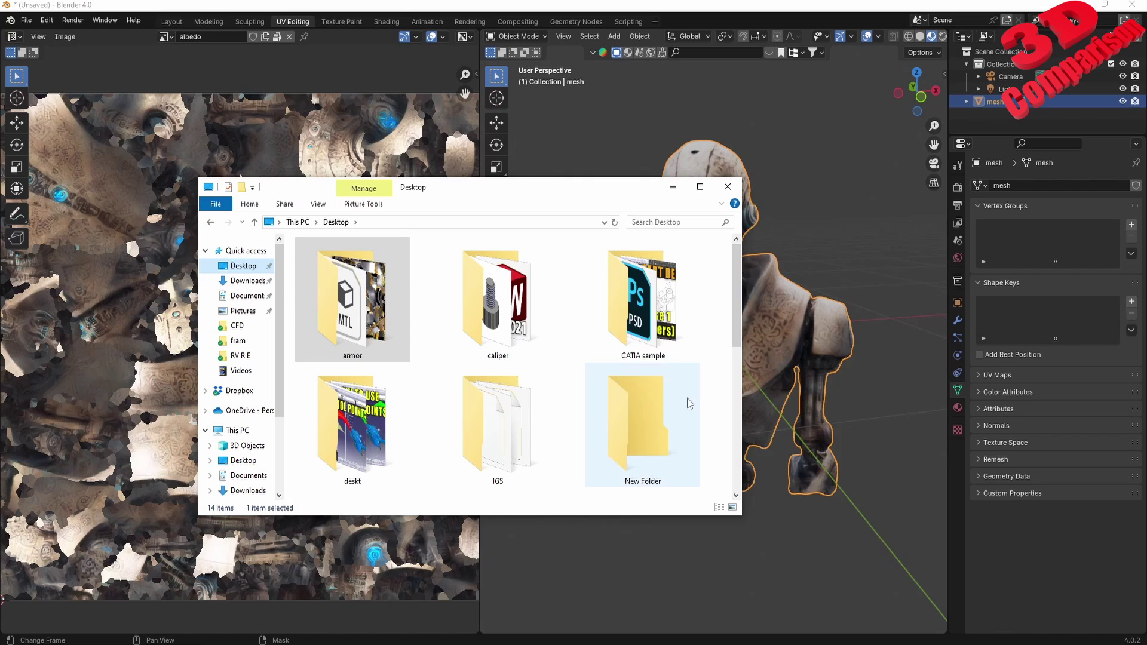
pyautogui.click(707, 394)
pyautogui.scroll(-1, 712, 387)
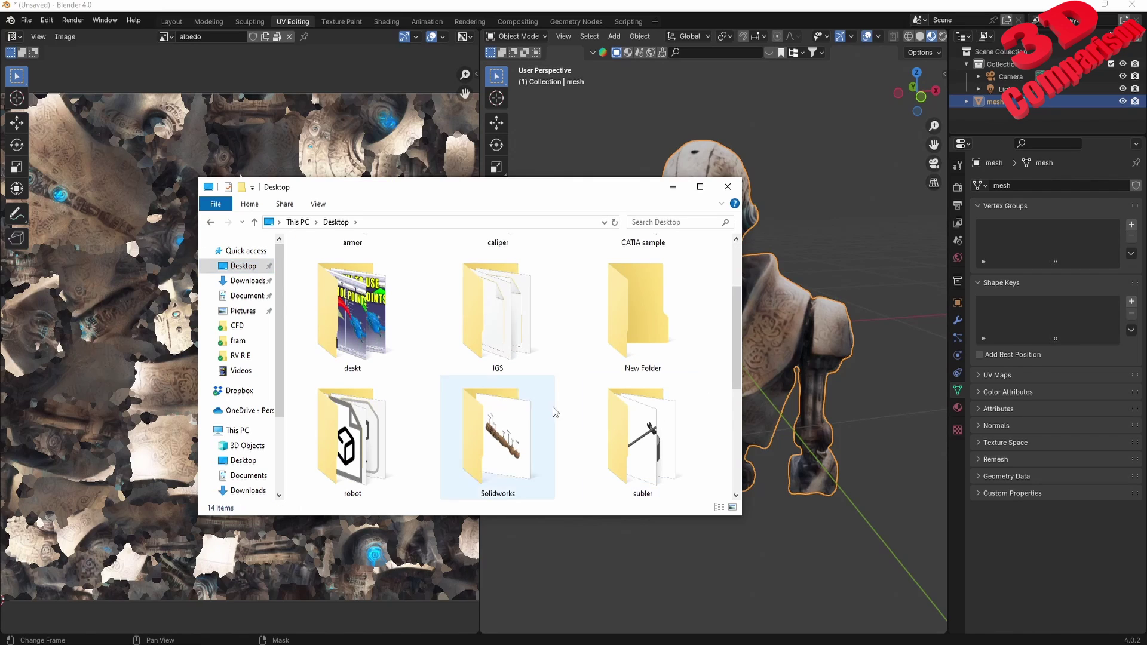
pyautogui.doubleClick(358, 434)
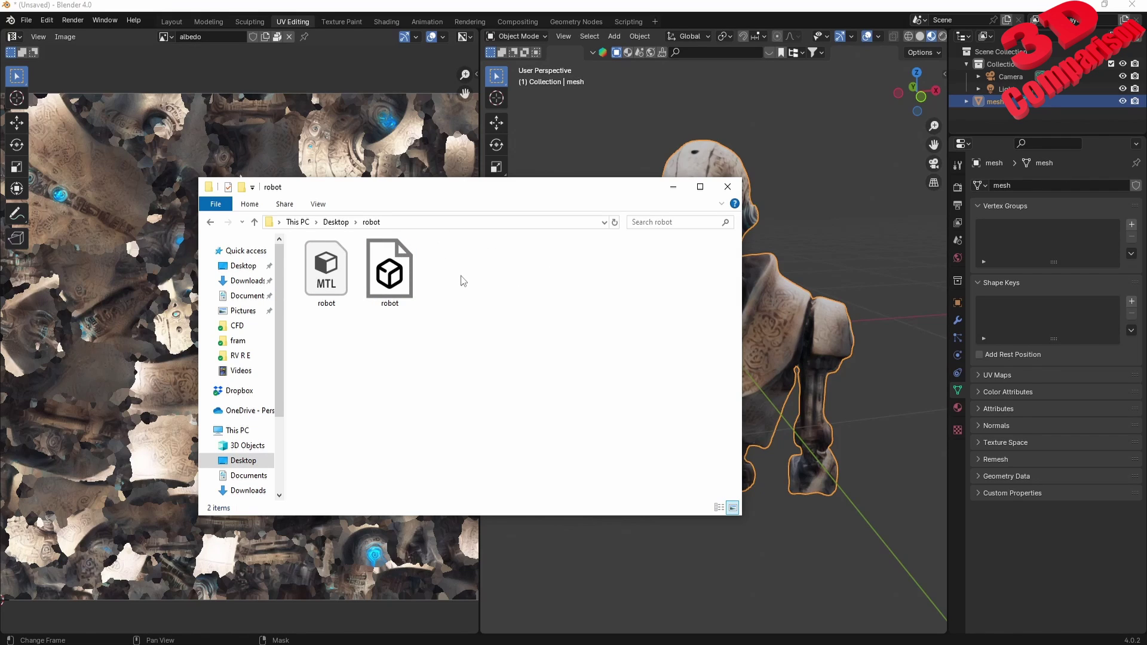
# Return to Blender, start saving the albedo image under a new name, and choose the Desktop's robot folder as destination.
pyautogui.click(305, 9)
pyautogui.click(65, 37)
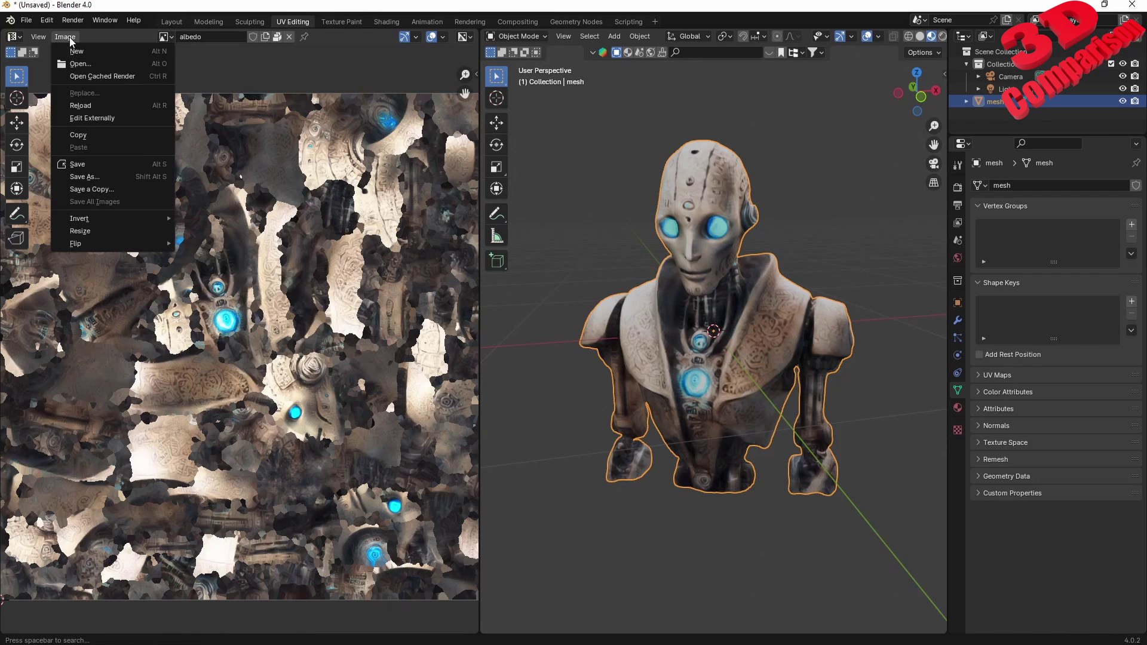
pyautogui.click(90, 176)
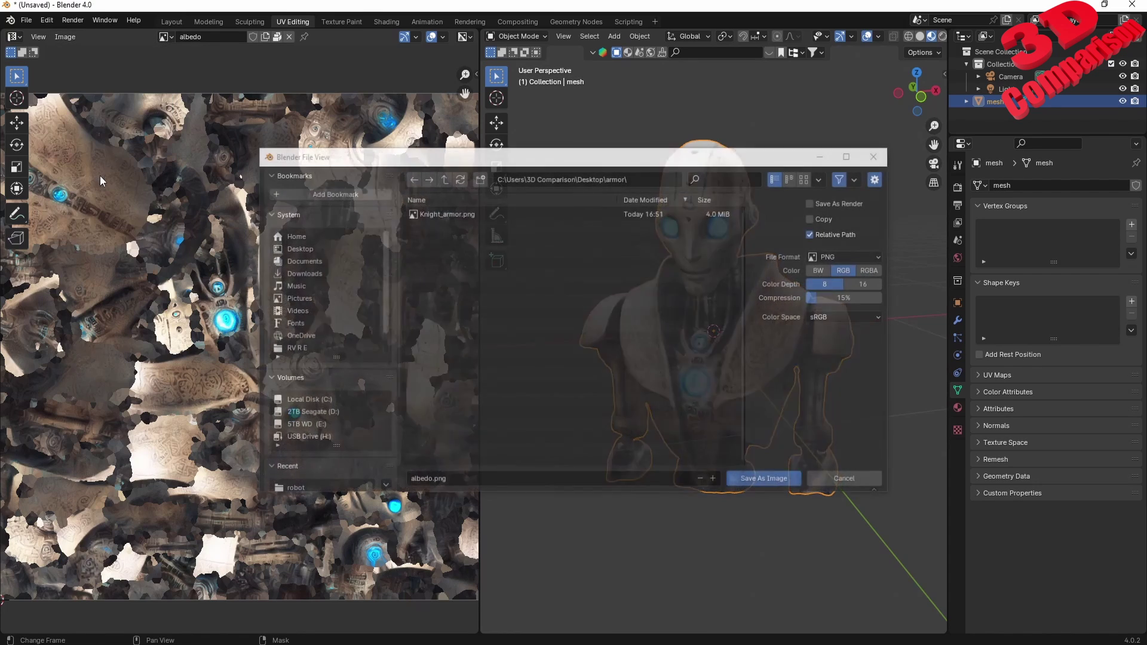
pyautogui.click(310, 249)
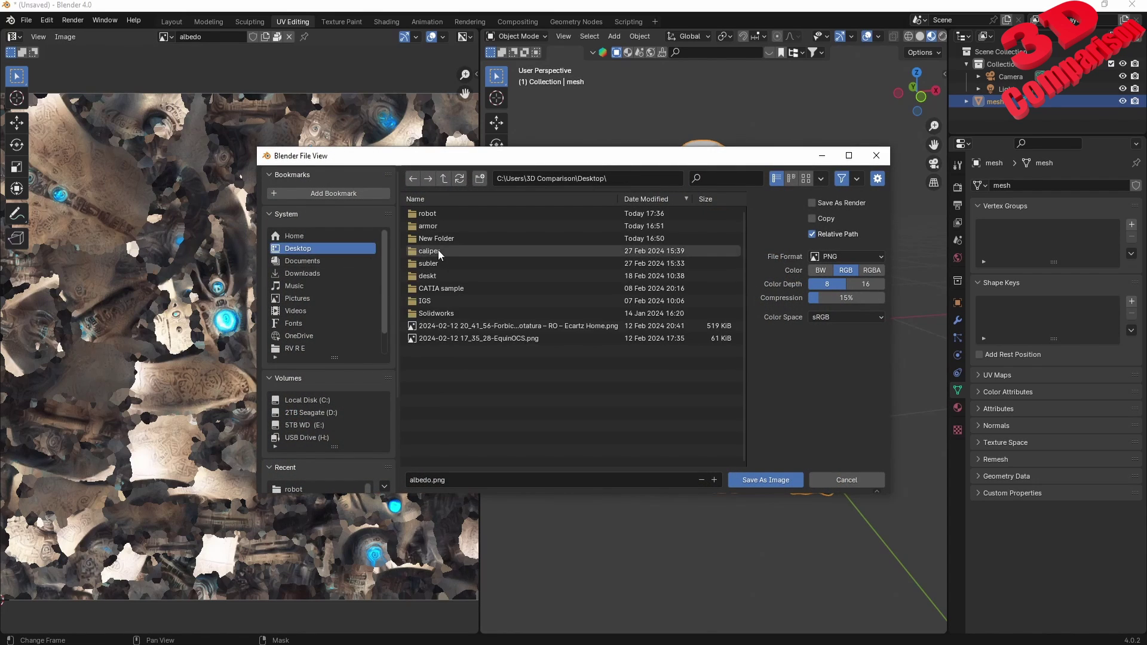
pyautogui.click(438, 215)
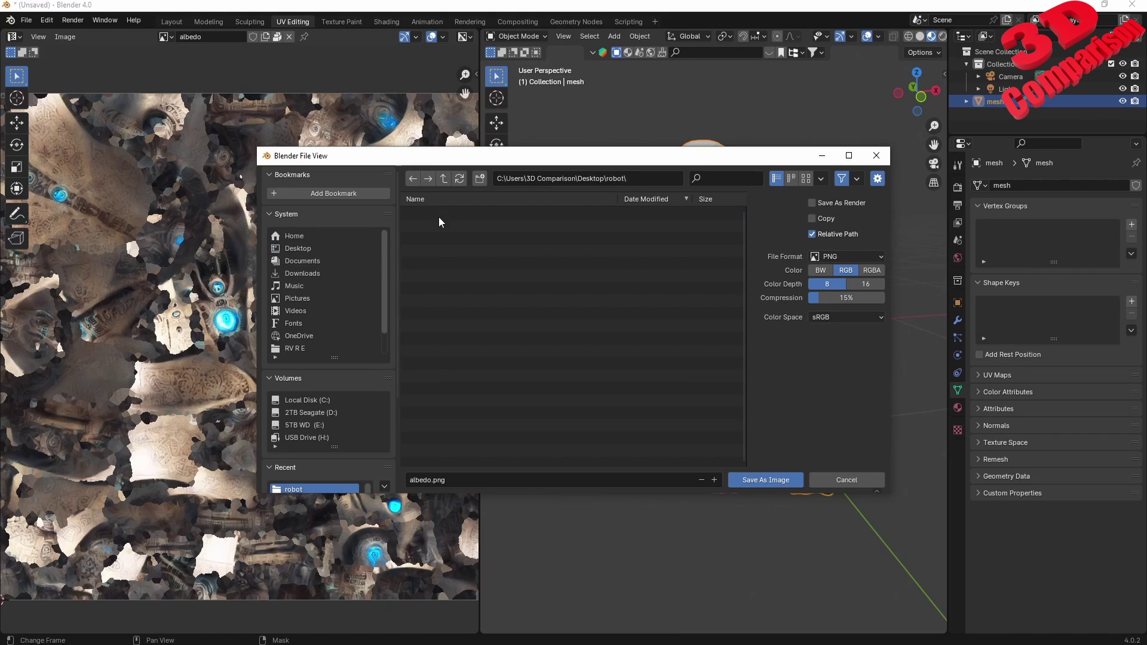
# Name the albedo image robot_texture.png and save it.
pyautogui.click(454, 479)
pyautogui.write('.png')
pyautogui.press('BackSpace')
pyautogui.press('BackSpace')
pyautogui.press('BackSpace')
pyautogui.write('texture')
pyautogui.click(434, 481)
pyautogui.write('_')
pyautogui.click(767, 480)
# In File Explorer, open the exported robot MTL file with Notepad, inspect its newmtl material entry, and close it.
pyautogui.hotkey('alt', 'Tab')
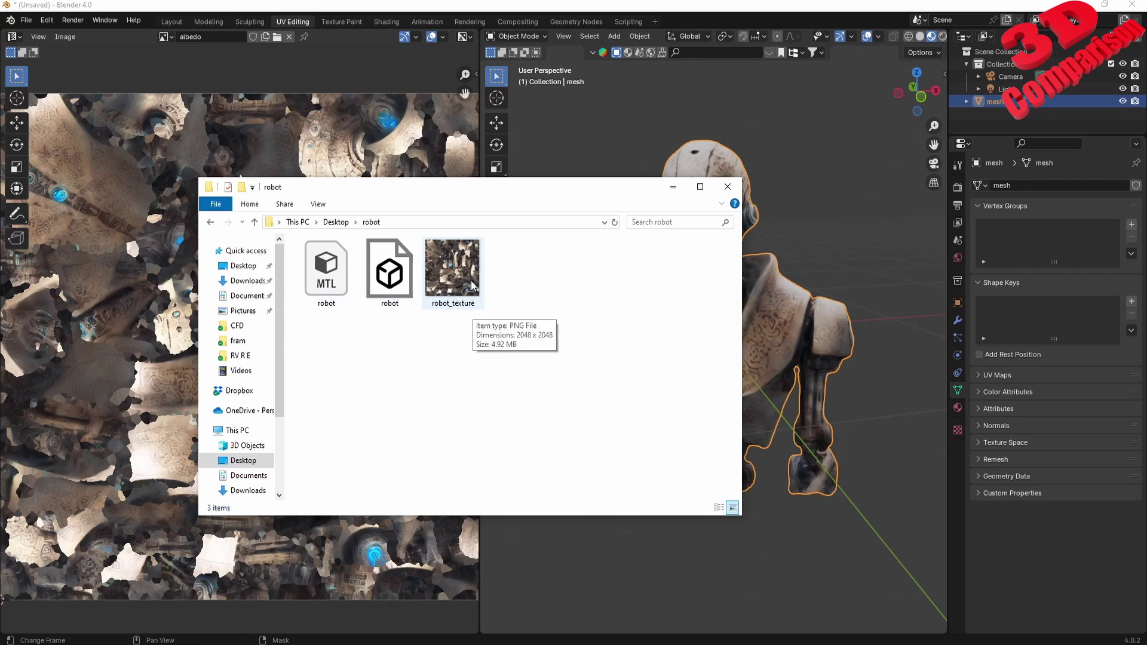
pyautogui.click(332, 274)
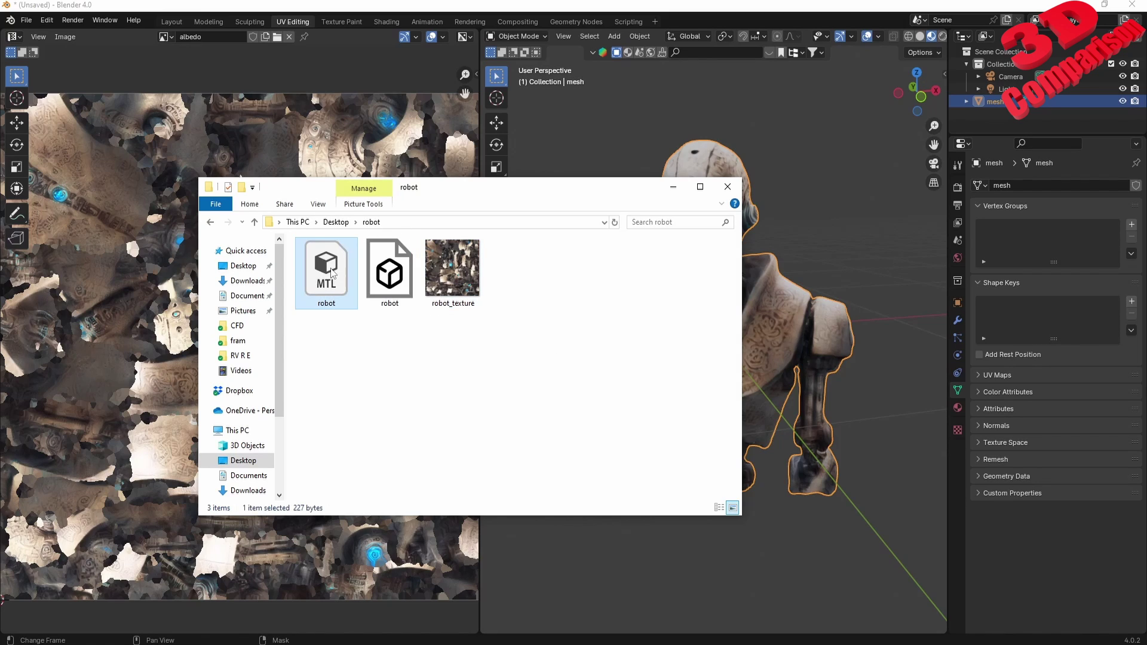
pyautogui.rightClick(332, 274)
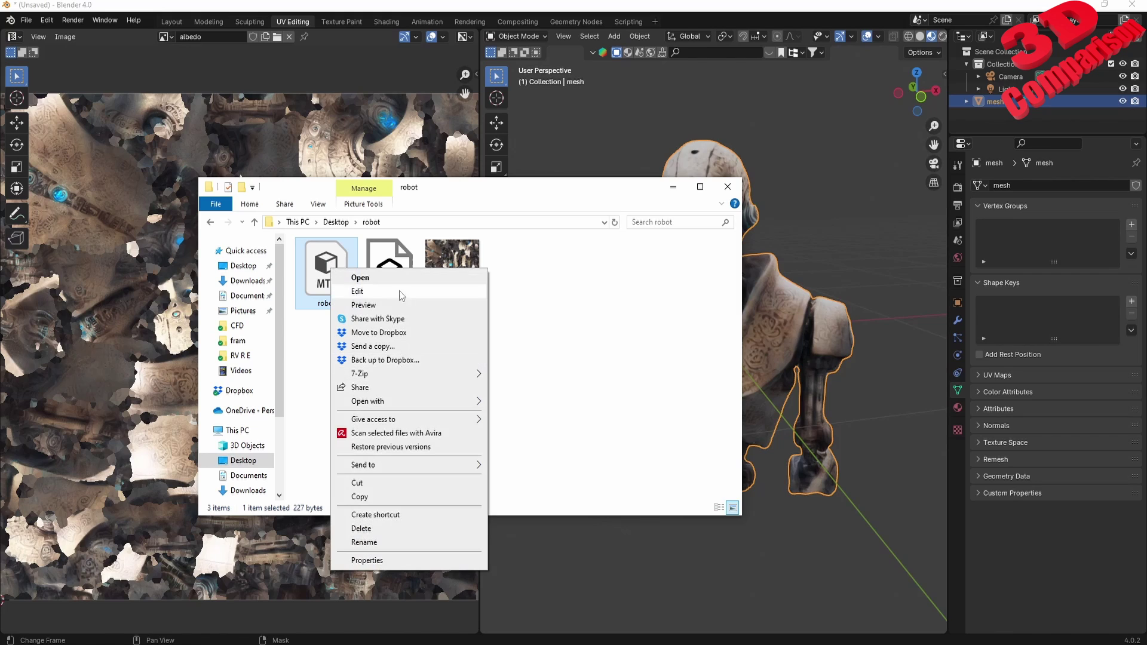
pyautogui.moveTo(396, 404)
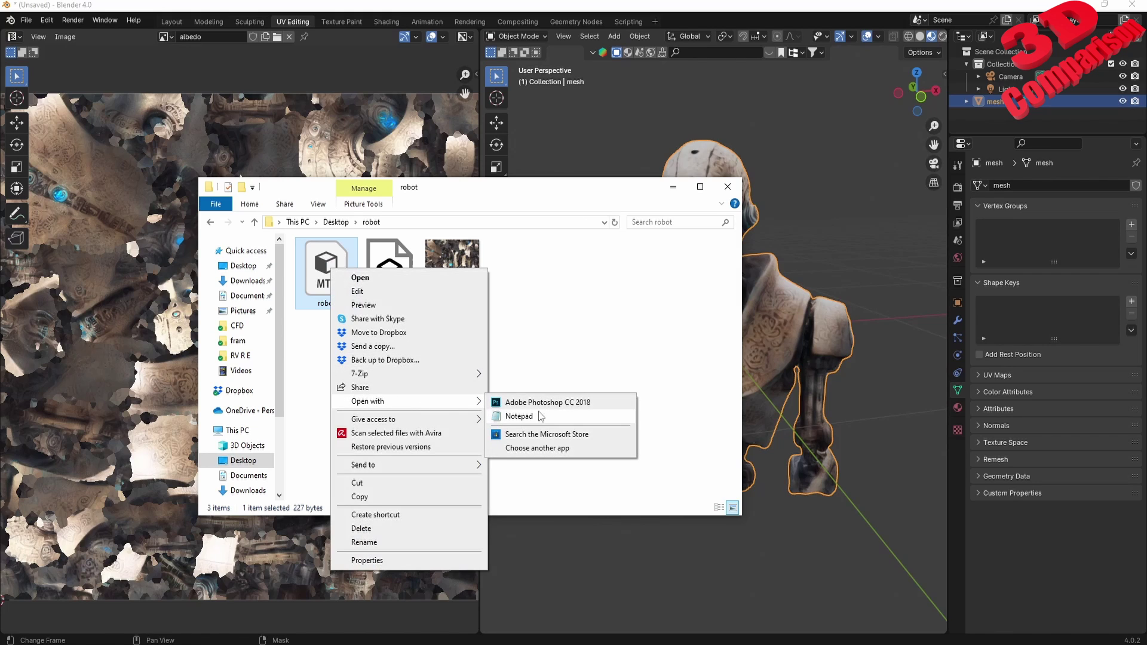
pyautogui.click(536, 417)
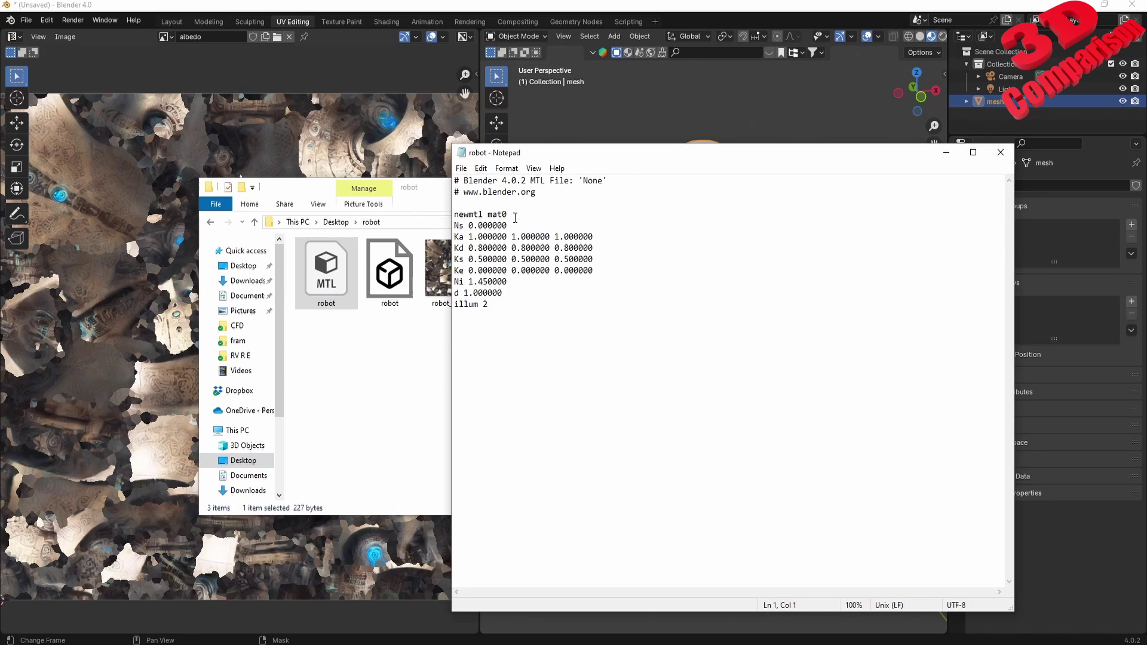
pyautogui.moveTo(515, 217); pyautogui.dragTo(460, 221)
pyautogui.click(1001, 152)
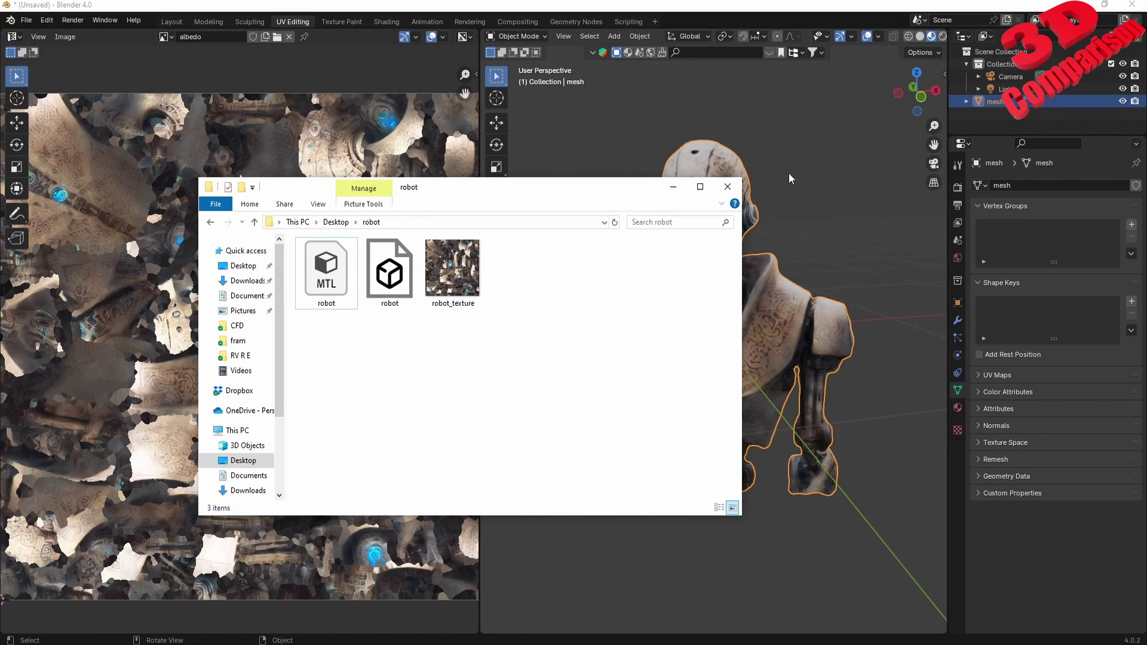
# Switch to the Shading workspace and inspect the BASE COLOR image texture node of the robot's mat0 material.
pyautogui.click(382, 21)
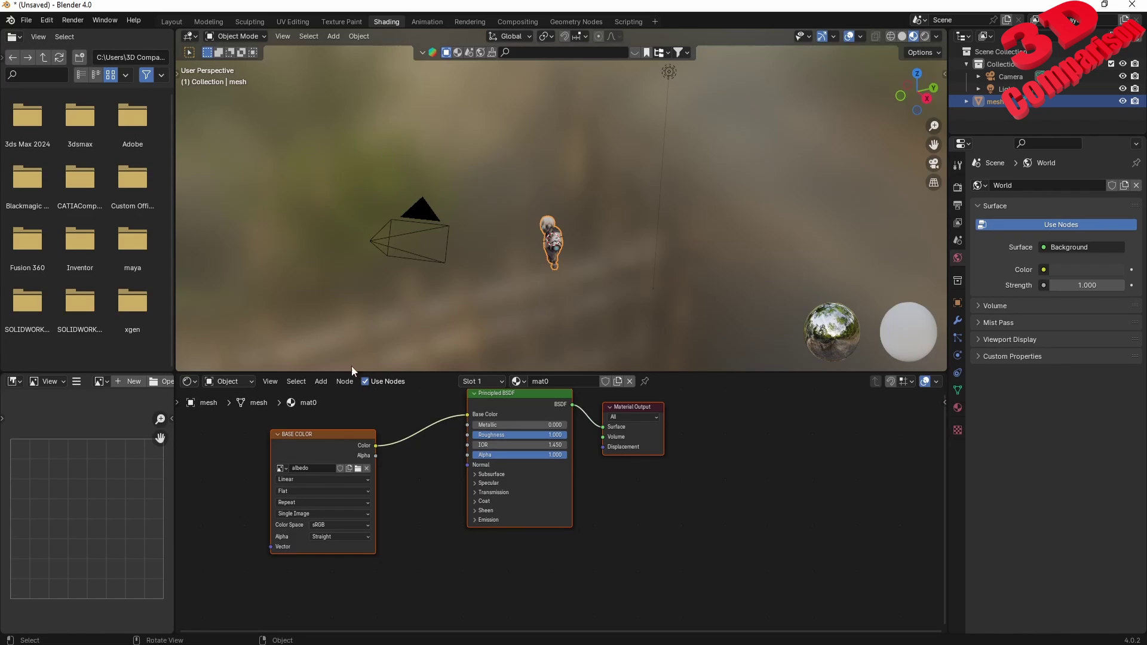
pyautogui.moveTo(519, 299); pyautogui.dragTo(589, 258, button='middle')
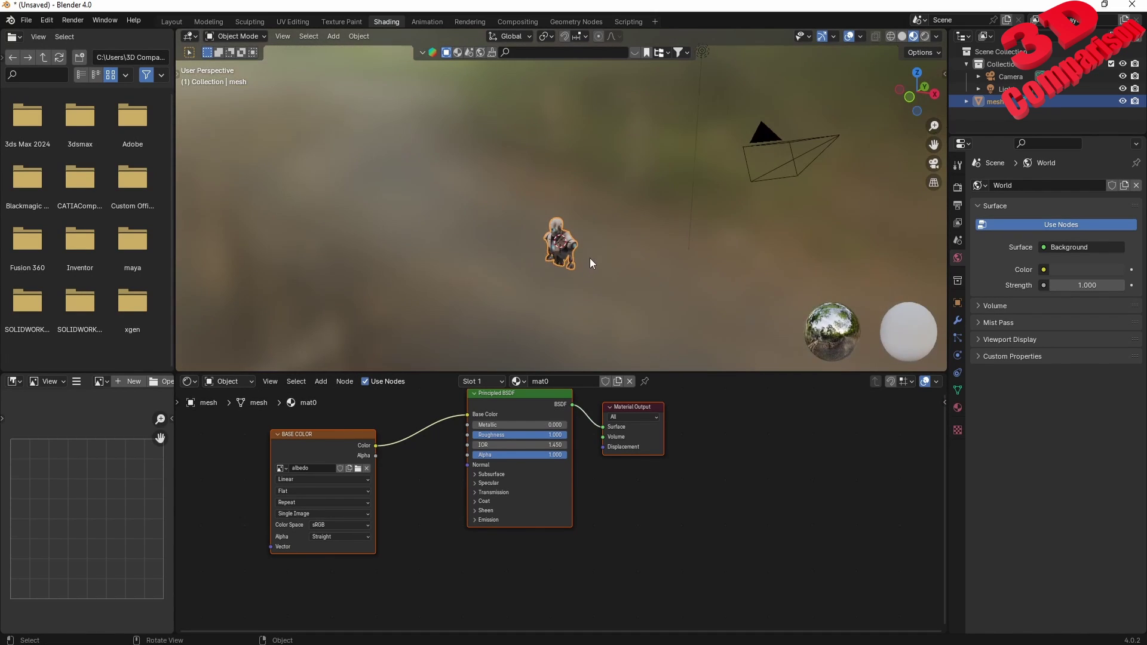
pyautogui.scroll(5, 591, 260)
pyautogui.moveTo(432, 410); pyautogui.dragTo(459, 442, button='middle')
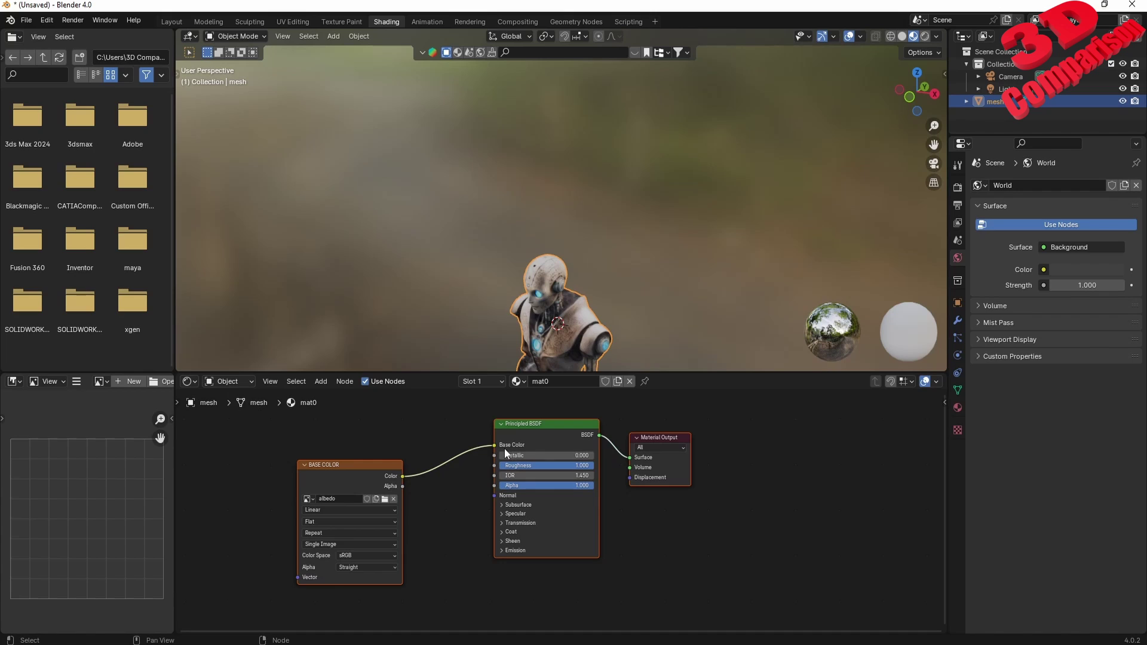
pyautogui.moveTo(321, 474); pyautogui.dragTo(353, 457)
pyautogui.click(353, 458)
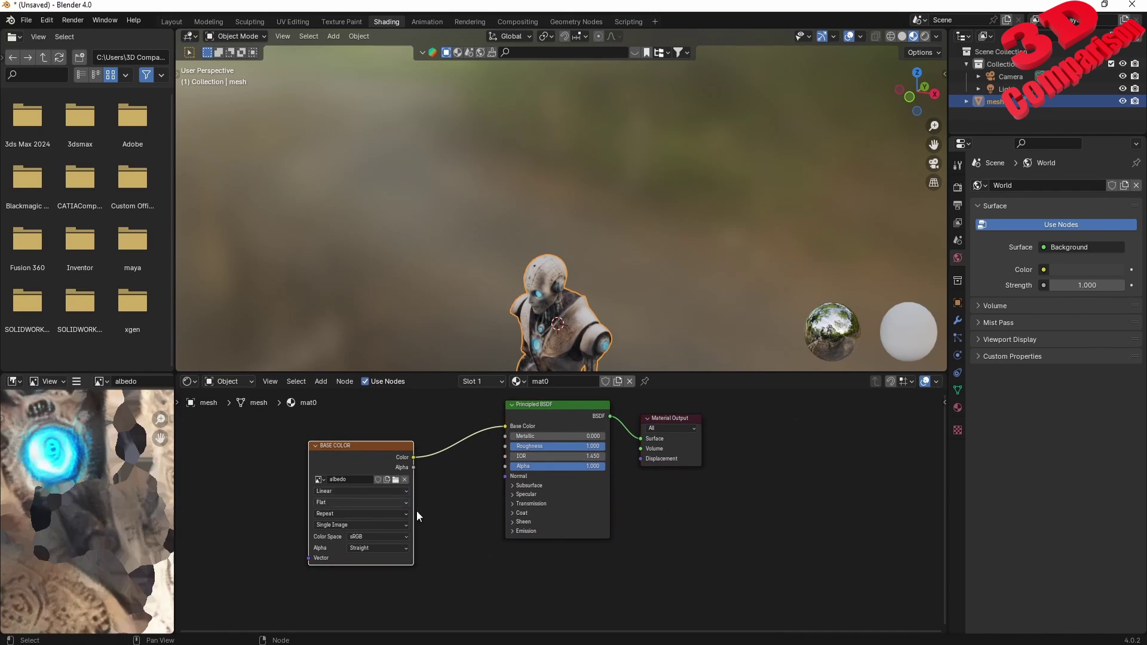
pyautogui.click(467, 557)
# Add robot_texture from File Explorer as a new image texture node and connect its Color output to the Principled BSDF's Base Color.
pyautogui.hotkey('alt', 'Tab')
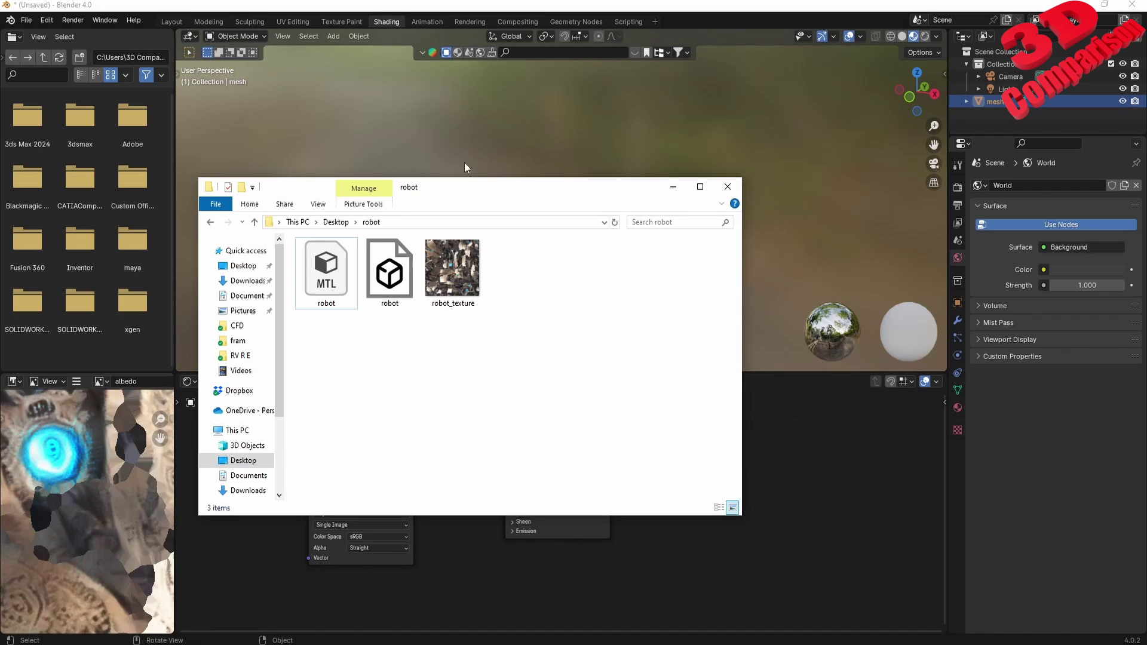
pyautogui.moveTo(478, 191); pyautogui.dragTo(725, 189)
pyautogui.click(709, 267)
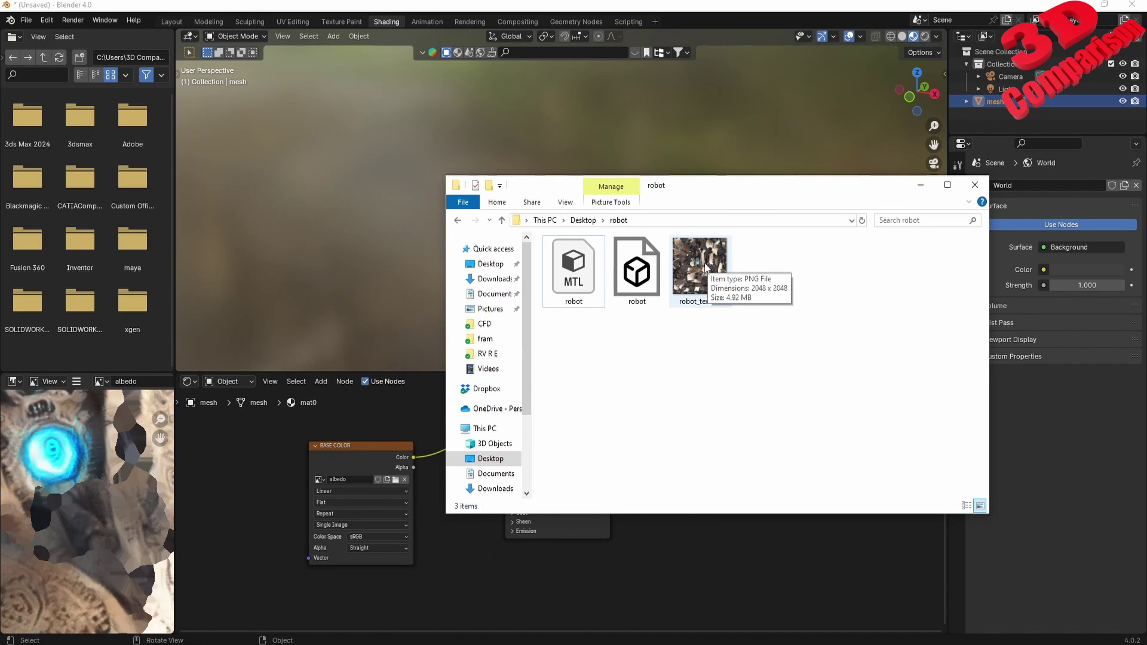
pyautogui.moveTo(702, 266); pyautogui.dragTo(429, 565)
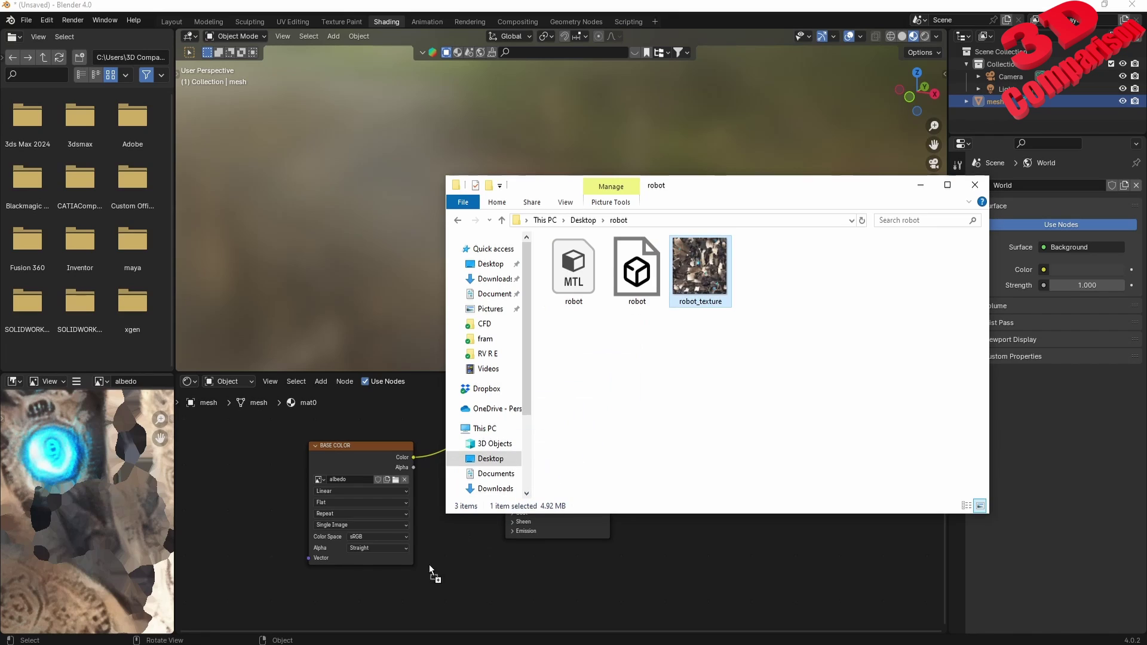
pyautogui.moveTo(342, 601); pyautogui.dragTo(346, 602)
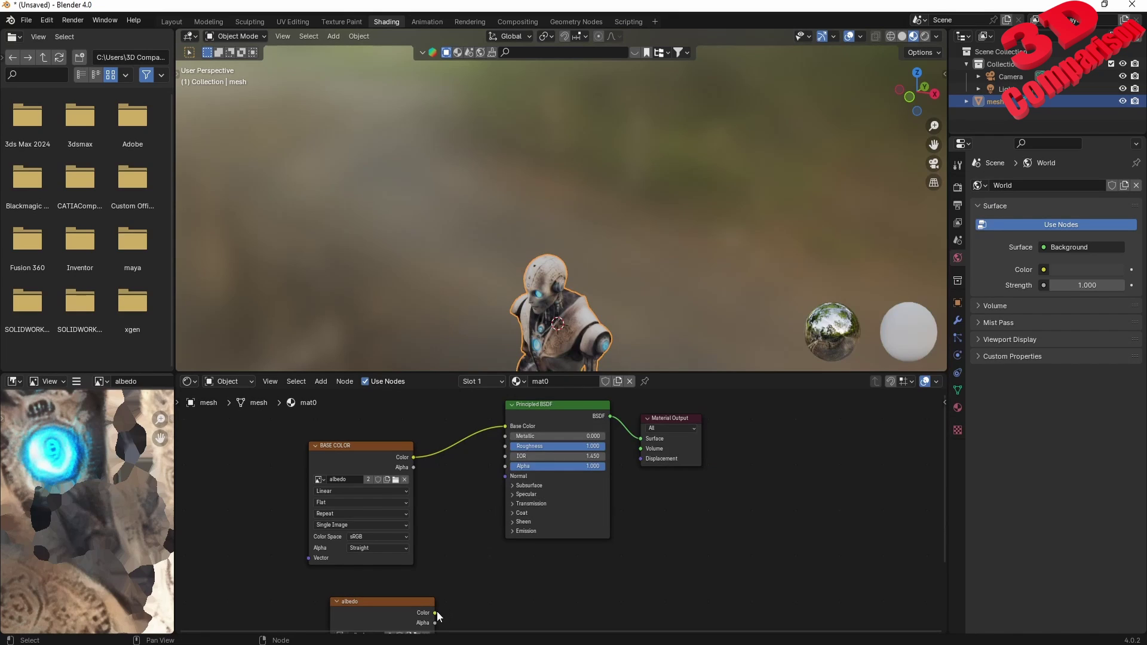
pyautogui.moveTo(436, 611); pyautogui.dragTo(505, 426)
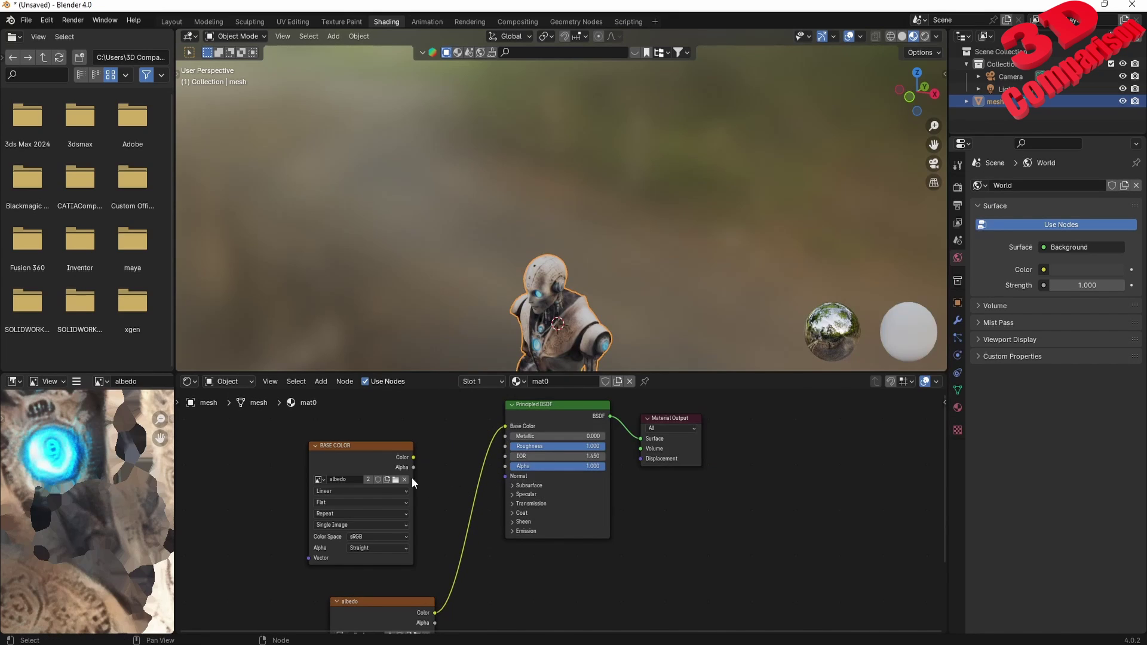
# Delete the original BASE COLOR node and place the new image texture node beside the Principled BSDF.
pyautogui.click(368, 451)
pyautogui.press('Delete')
pyautogui.scroll(-1, 432, 473)
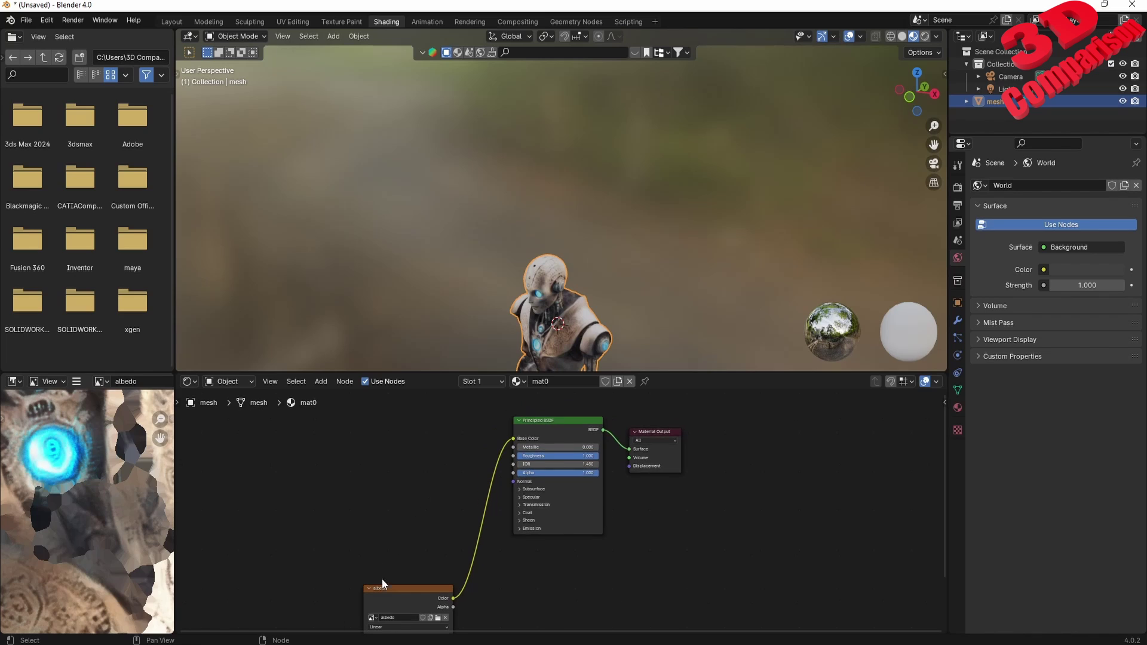
pyautogui.moveTo(381, 581); pyautogui.dragTo(387, 410)
pyautogui.scroll(2, 464, 450)
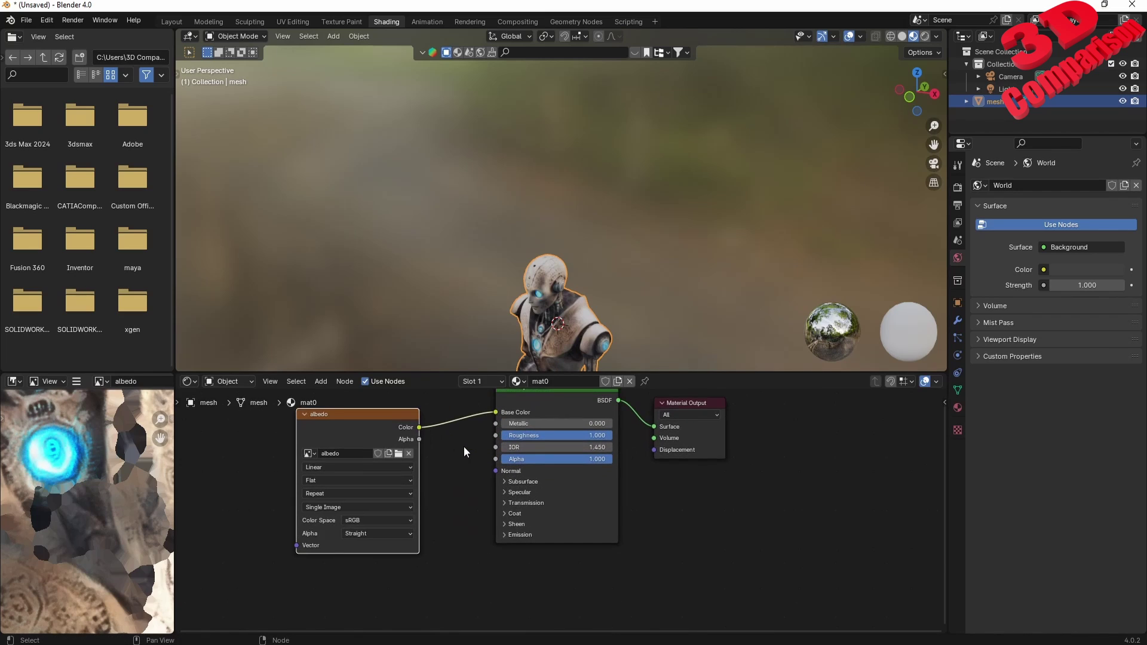
pyautogui.scroll(1, 464, 452)
# Export the robot again as Wavefront OBJ with Selected Only, overwriting robot.obj in the robot folder.
pyautogui.click(27, 21)
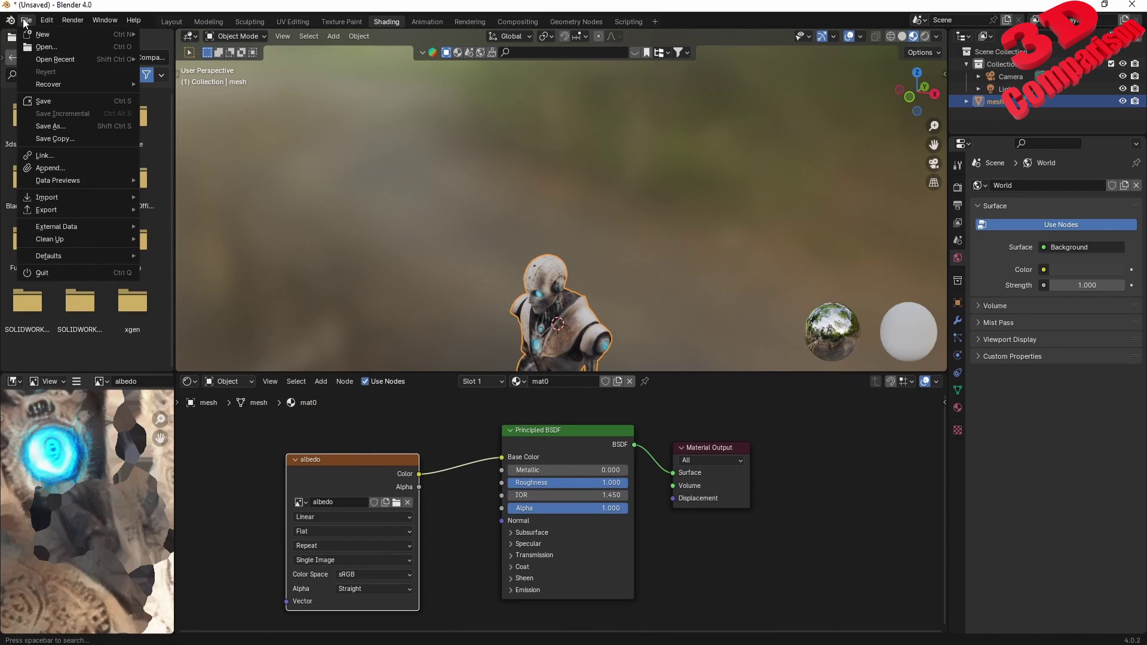
pyautogui.moveTo(60, 210)
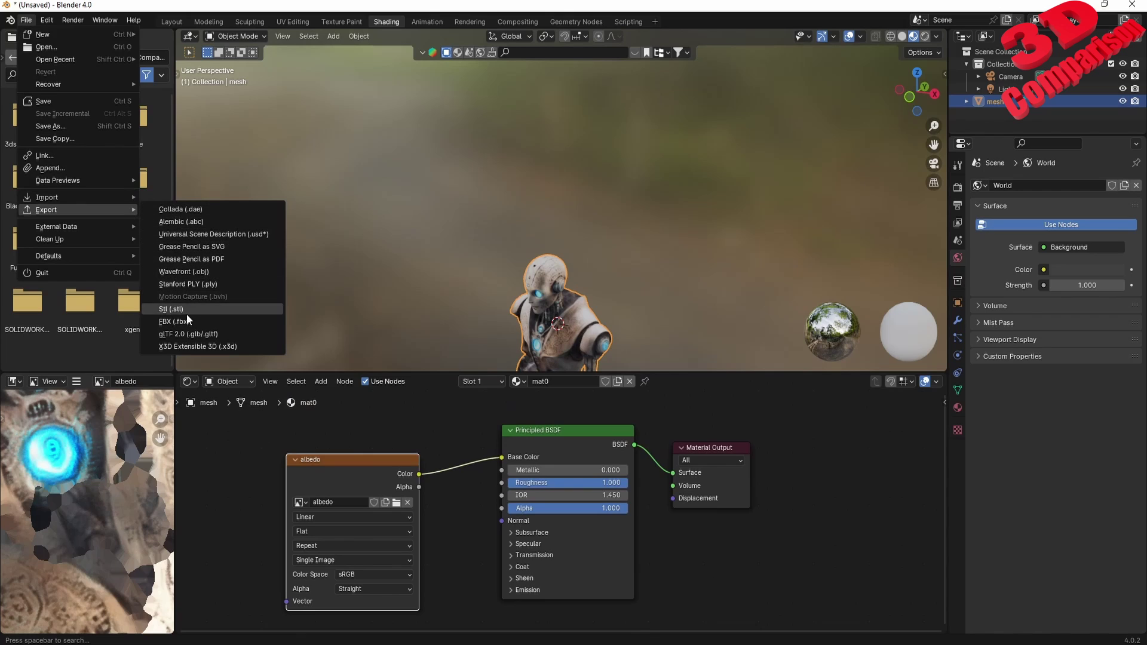
pyautogui.click(218, 271)
pyautogui.click(445, 226)
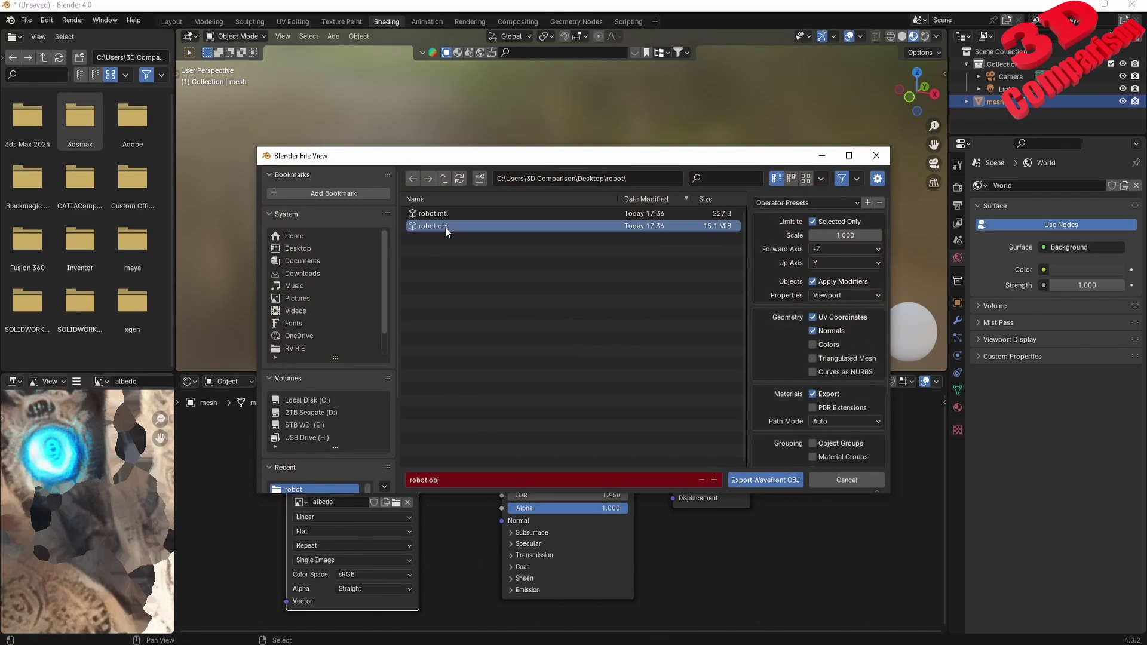
pyautogui.click(765, 480)
# In File Explorer, open the re-exported robot MTL file with Notepad and examine its map_Kd texture reference.
pyautogui.hotkey('alt', 'Tab')
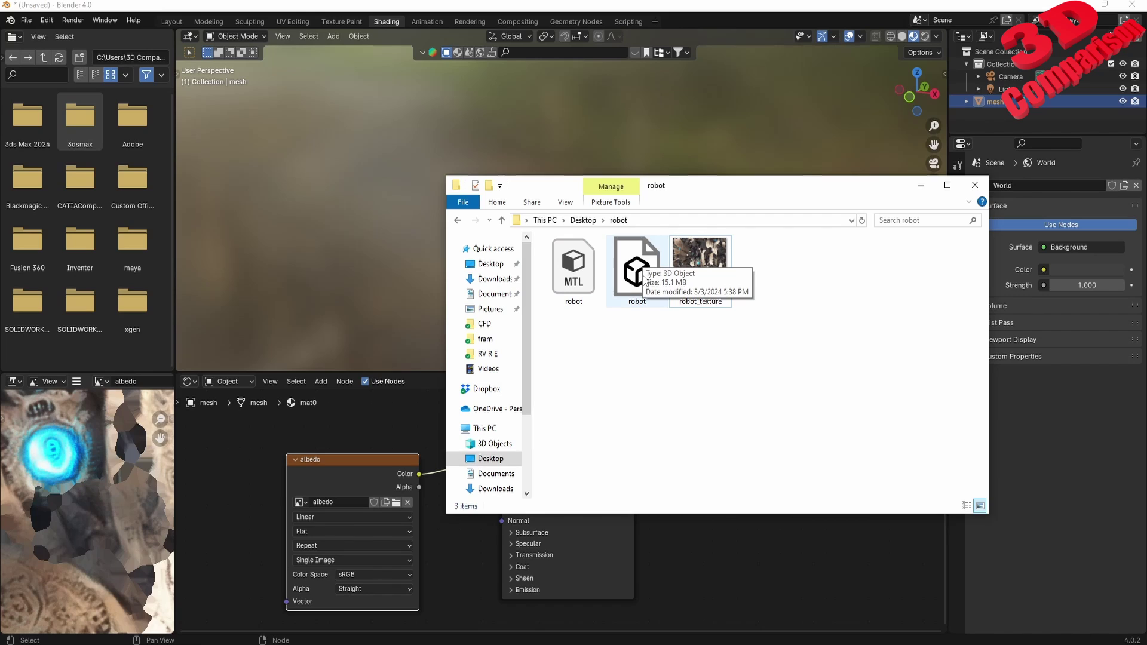
pyautogui.click(575, 267)
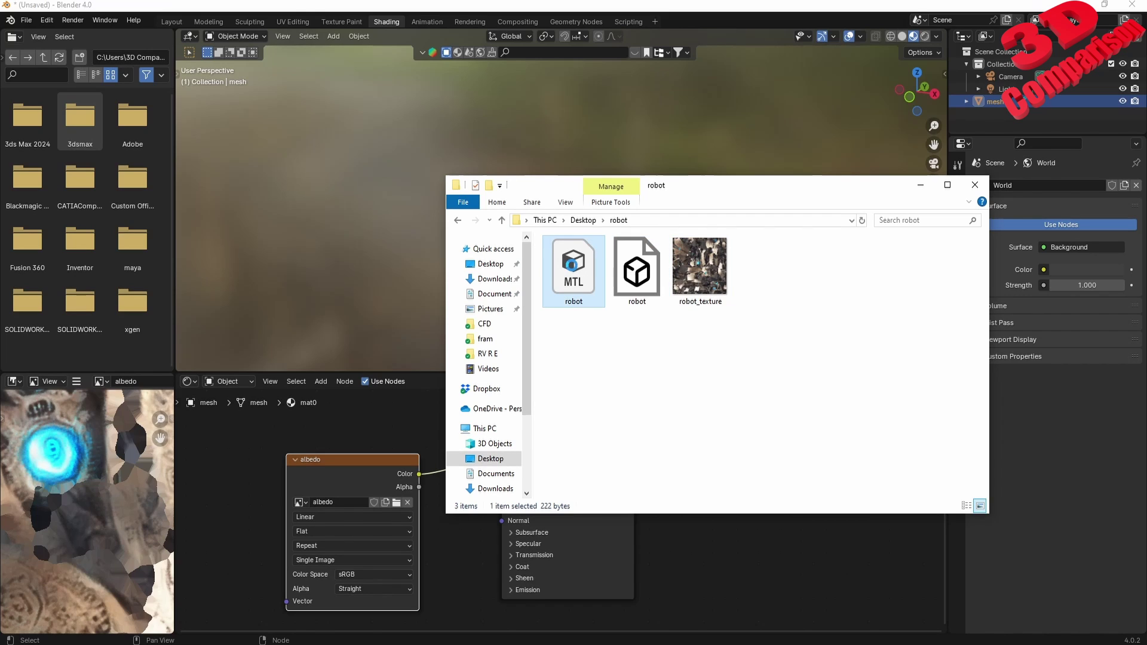
pyautogui.rightClick(572, 267)
pyautogui.moveTo(630, 399)
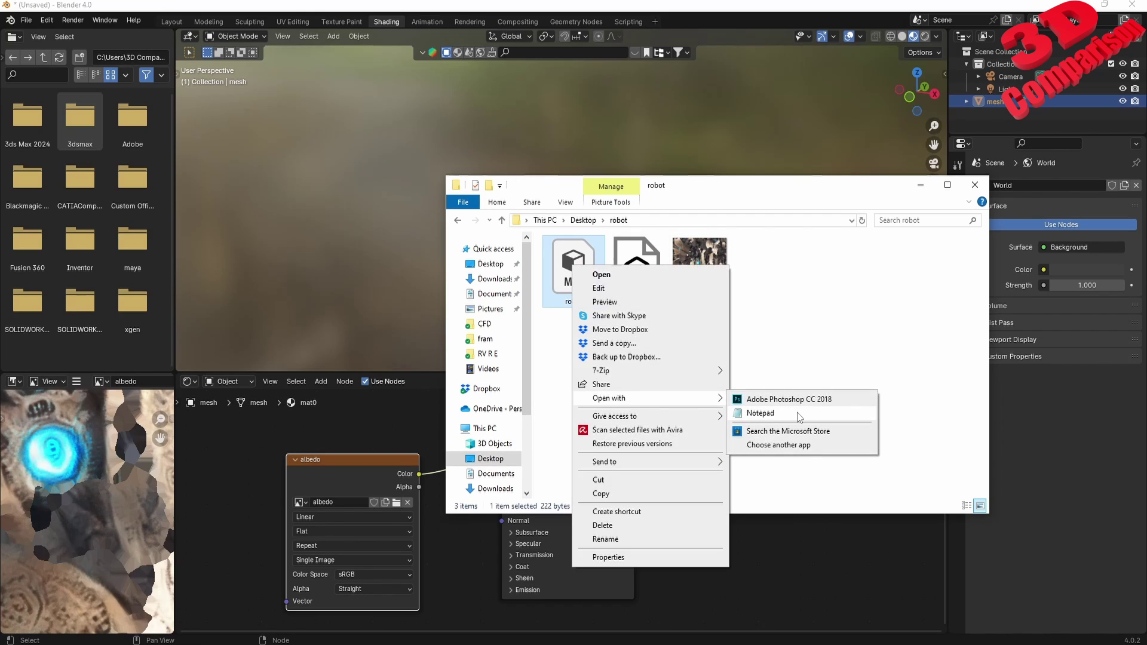
pyautogui.click(765, 415)
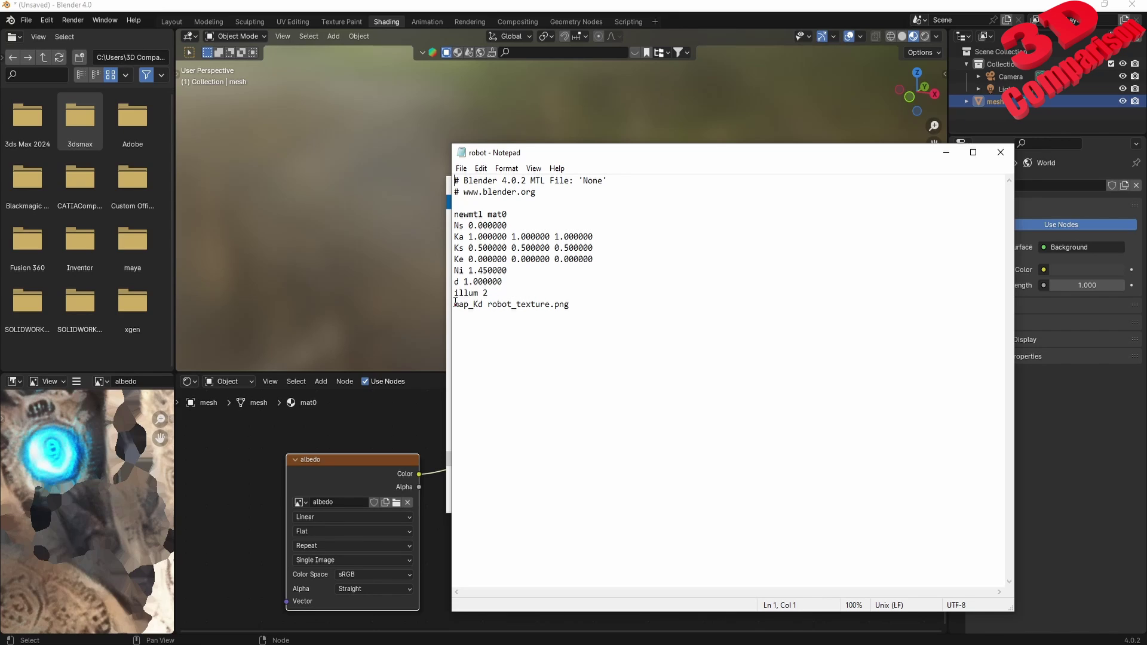
pyautogui.moveTo(454, 305)
pyautogui.mouseDown()
pyautogui.moveTo(589, 305)
pyautogui.moveTo(454, 301)
pyautogui.mouseUp()
pyautogui.click(514, 322)
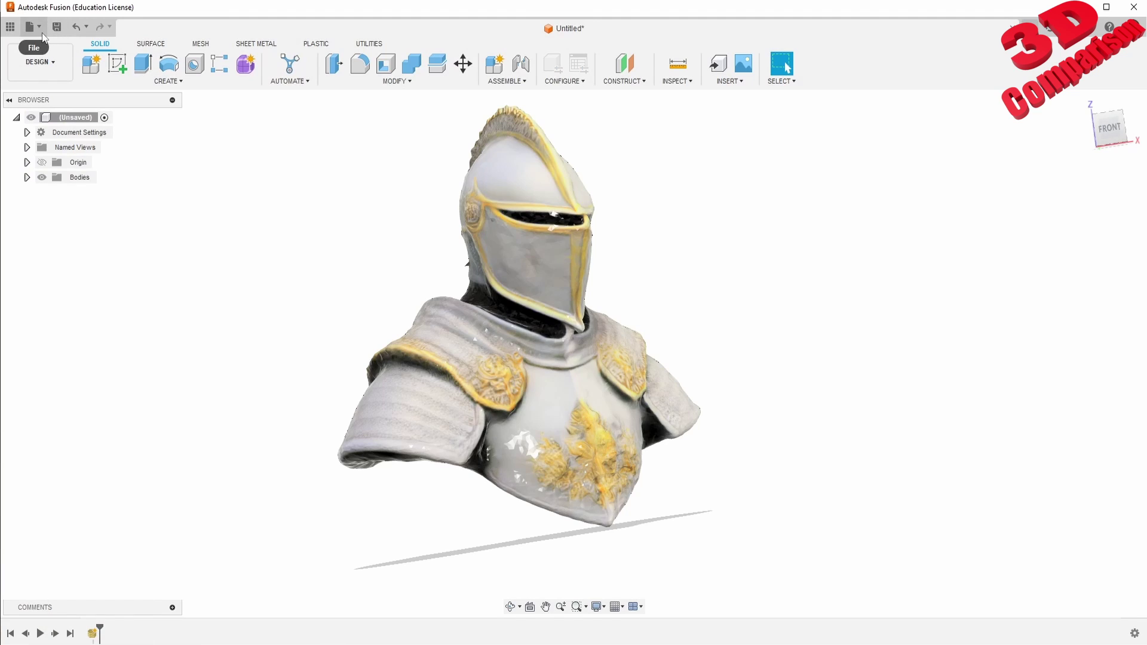
# In Fusion, delete the armor mesh and insert robot.obj from the robot folder on the computer's Desktop as a mesh.
pyautogui.click(507, 216)
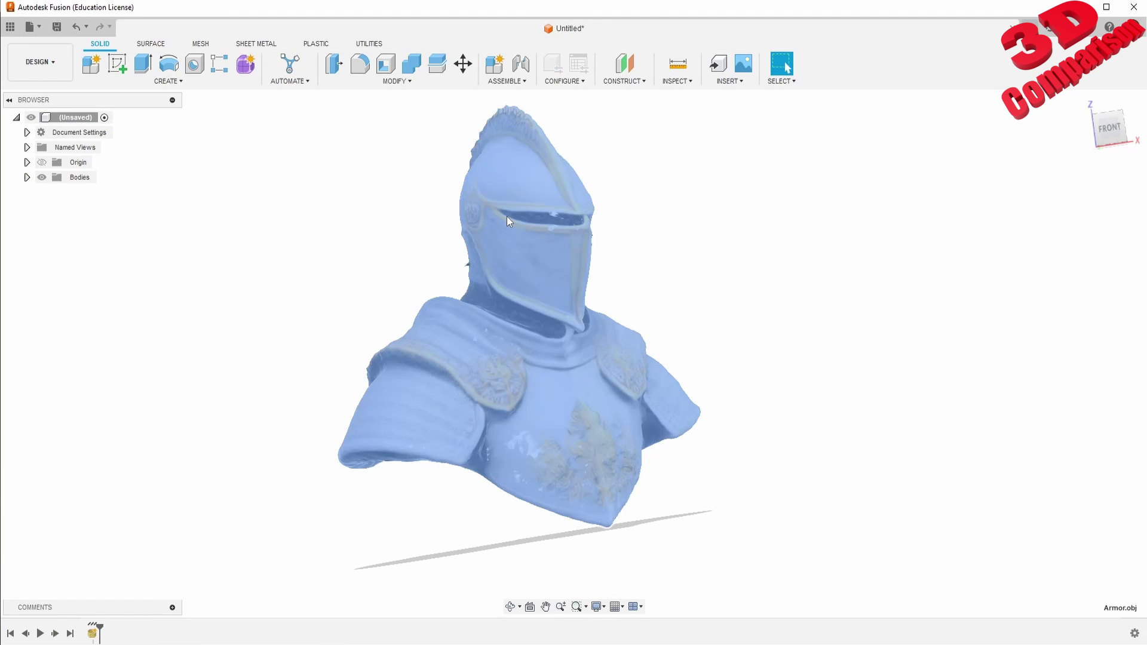
pyautogui.press('Delete')
pyautogui.click(740, 85)
pyautogui.click(736, 184)
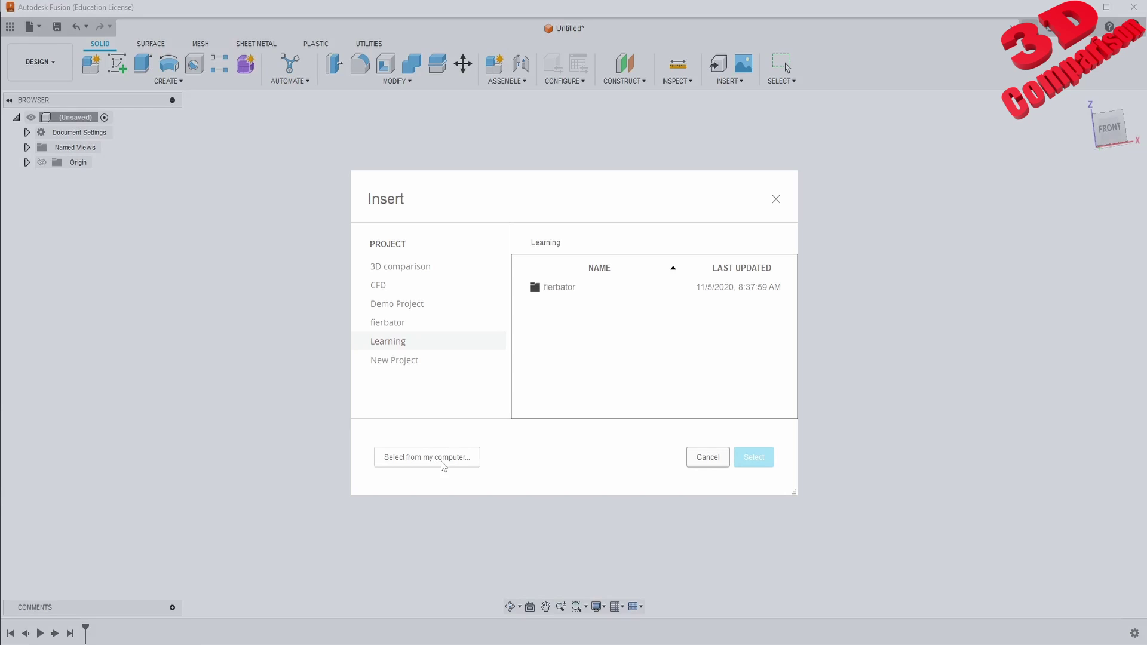
pyautogui.click(435, 468)
pyautogui.click(144, 48)
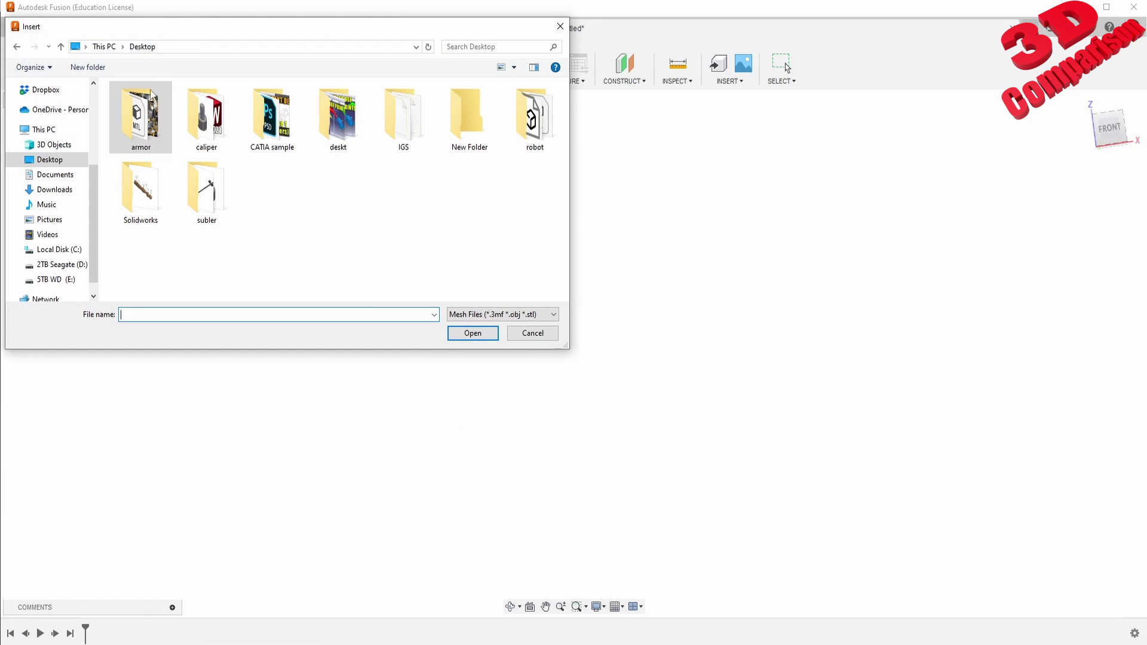
pyautogui.doubleClick(511, 150)
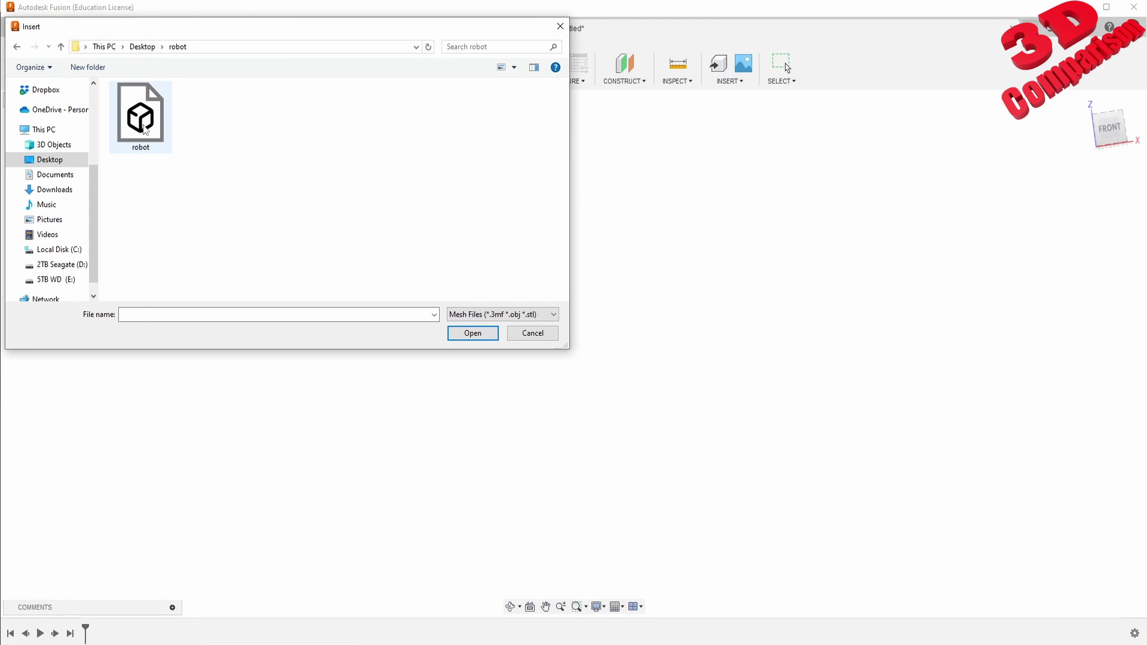
pyautogui.click(141, 119)
pyautogui.click(472, 333)
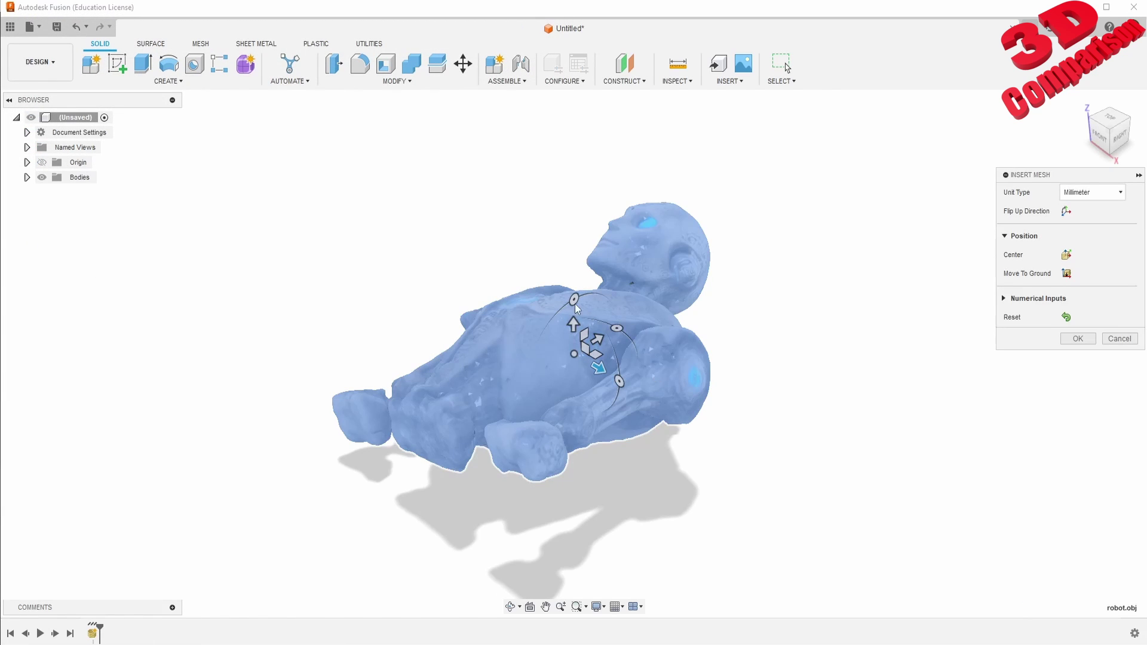
# Rotate the robot mesh upright and turn it about its vertical axis, confirm the insertion in millimeters, and view it from the front.
pyautogui.moveTo(592, 291); pyautogui.dragTo(455, 353)
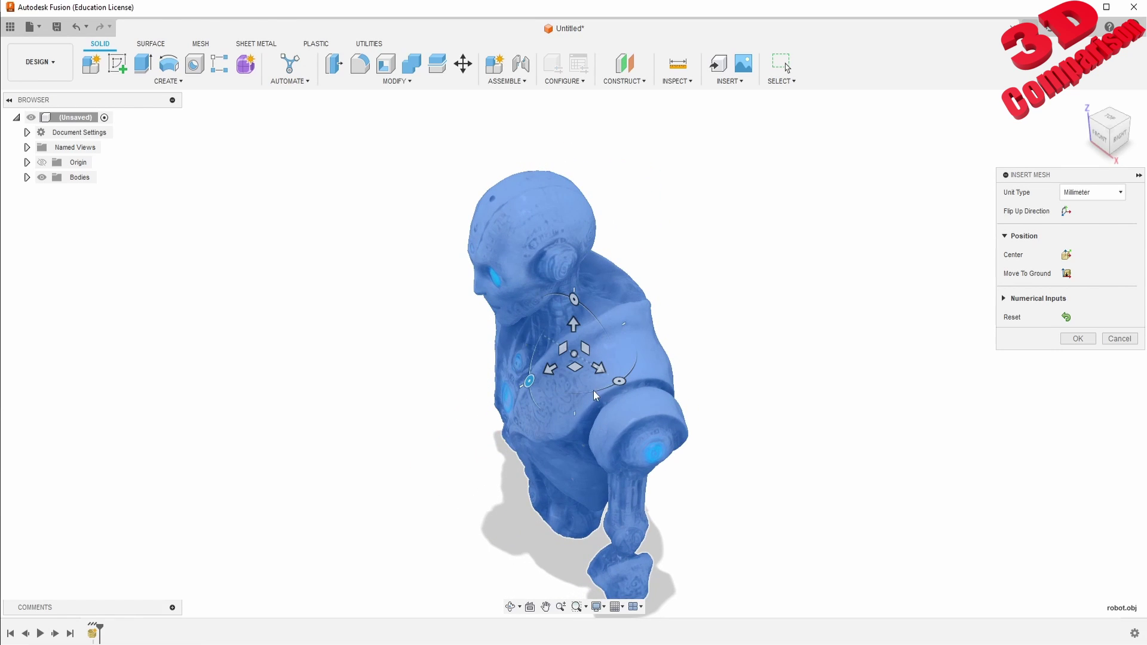
pyautogui.moveTo(596, 397); pyautogui.dragTo(660, 366)
pyautogui.click(1119, 136)
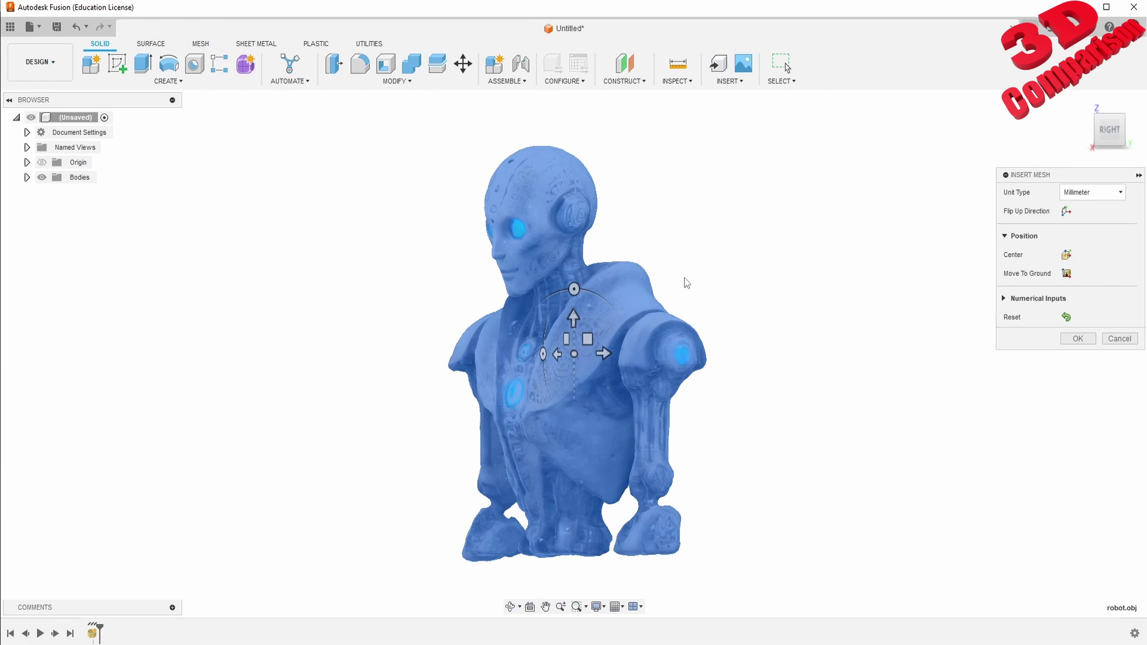
pyautogui.click(1075, 339)
pyautogui.keyDown('shift'); pyautogui.moveTo(586, 363); pyautogui.dragTo(639, 314, button='middle'); pyautogui.keyUp('shift')
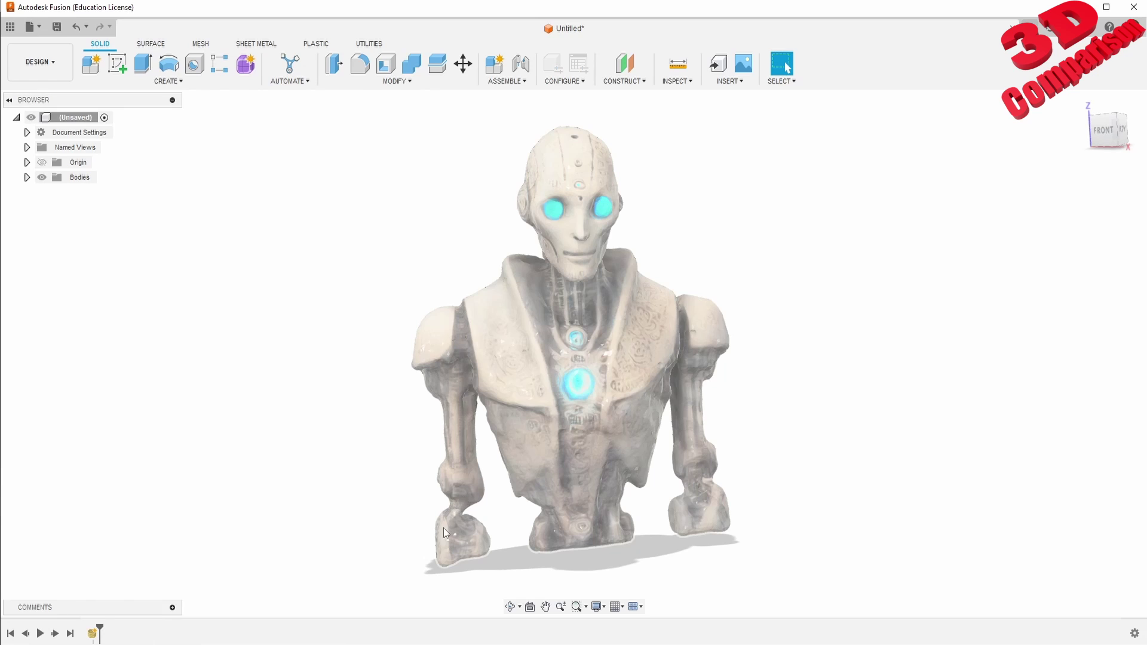
# Examine the robot folder in File Explorer beside the model, and switch to Chrome to read the channel comment in YouTube Studio.
pyautogui.hotkey('alt', 'Tab')
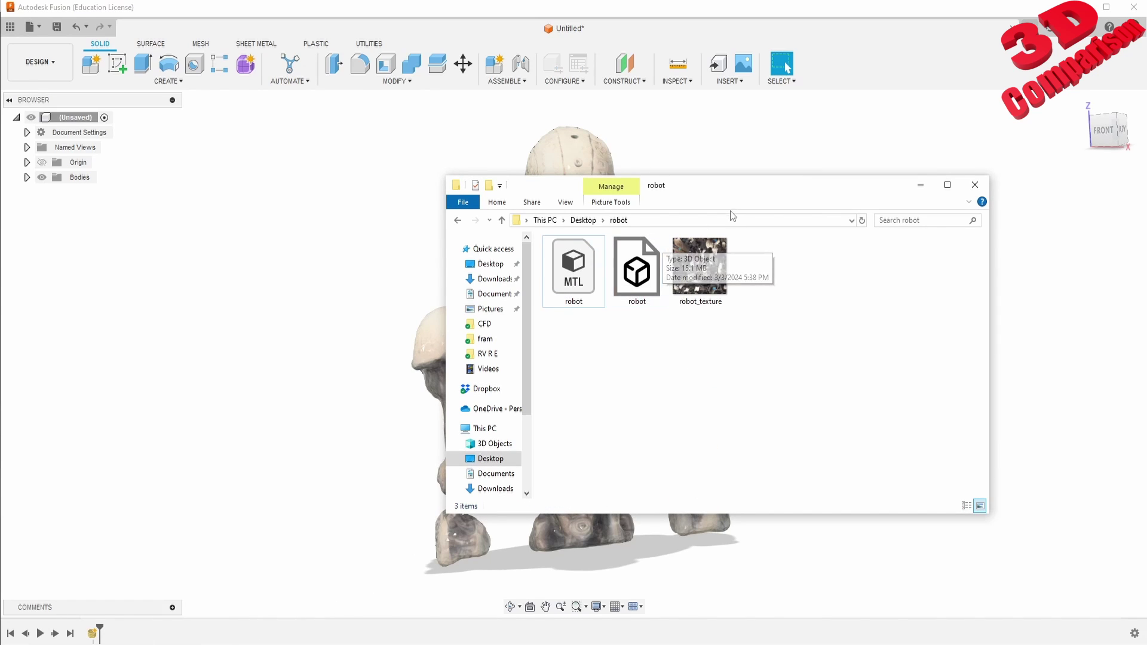
pyautogui.moveTo(741, 192); pyautogui.dragTo(925, 222)
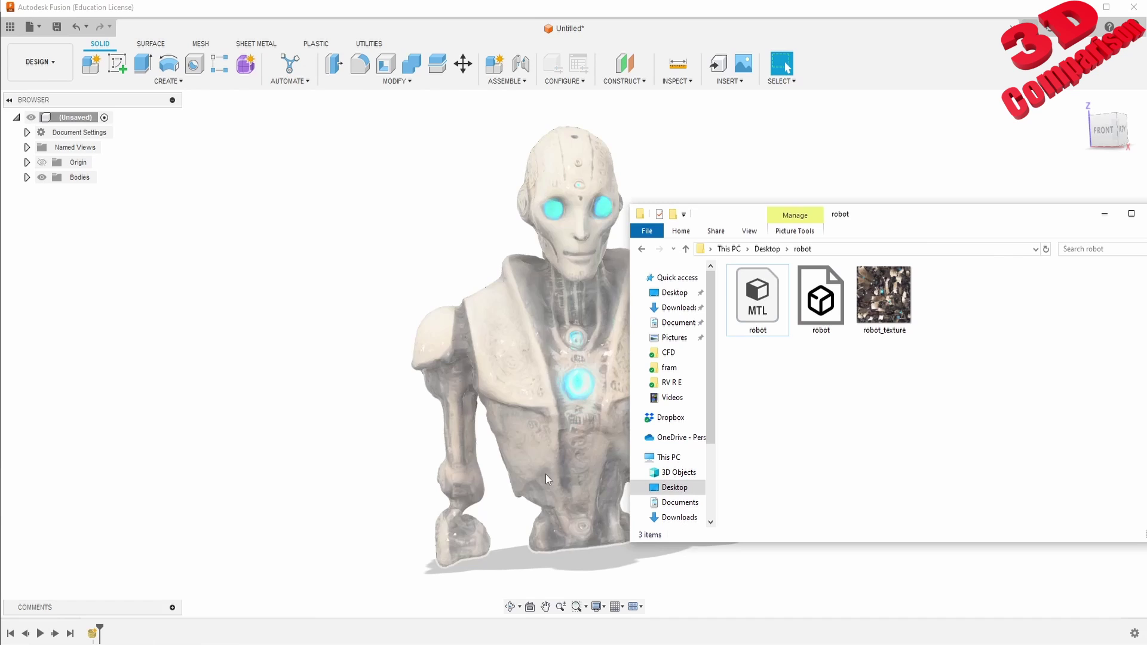
pyautogui.click(304, 644)
pyautogui.click(239, 603)
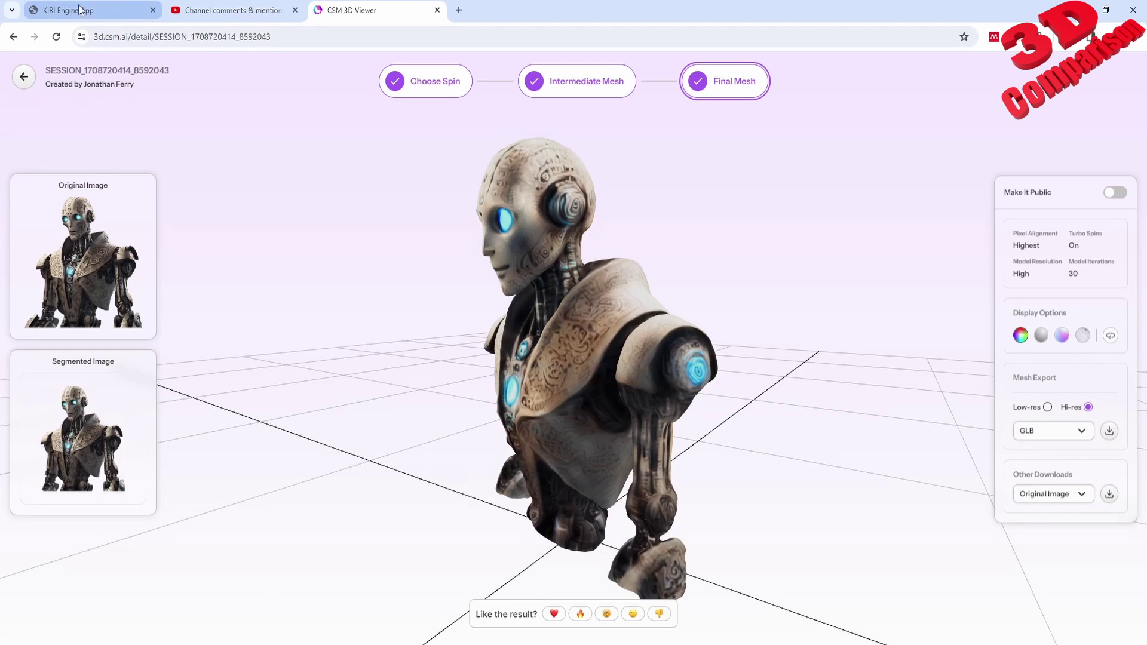
pyautogui.click(248, 7)
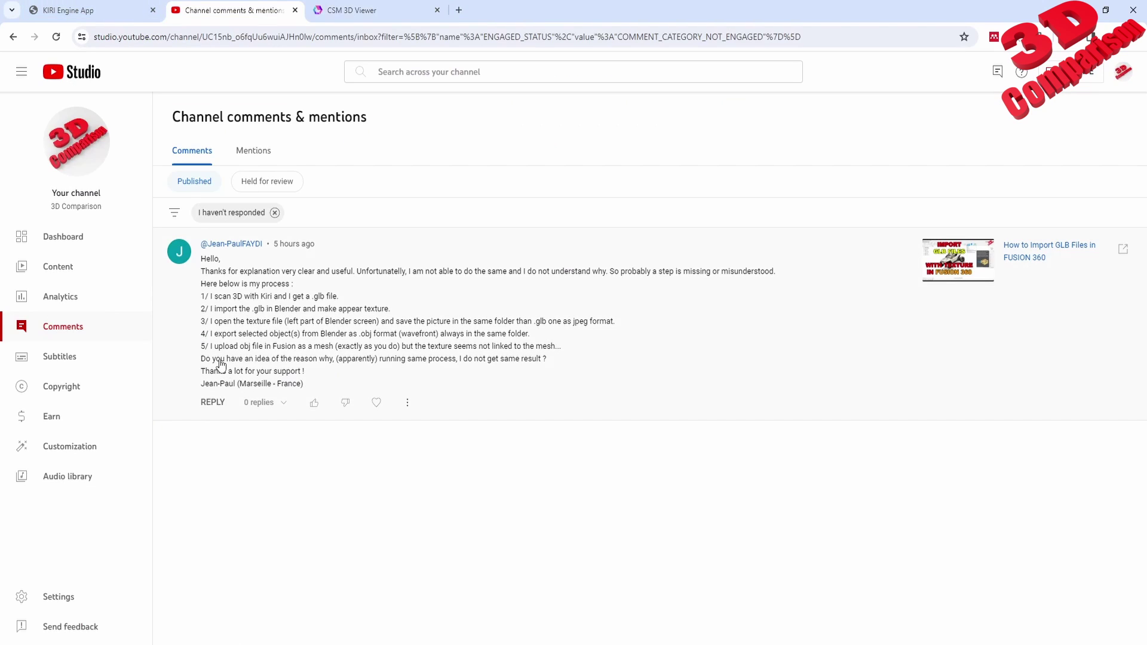